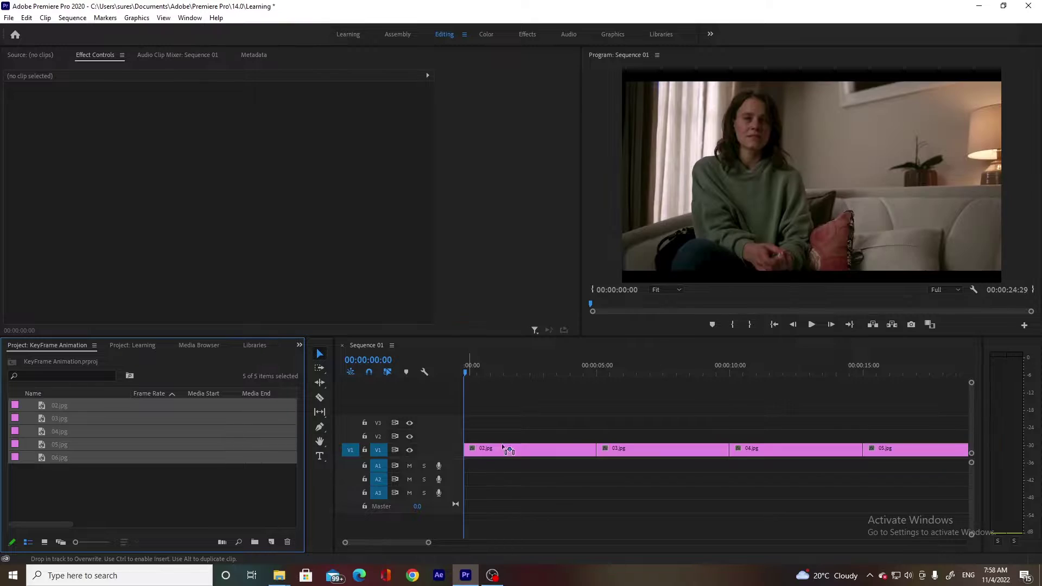
Enlarge the 02.jpg clip uniformly to a scale of 112.6 so it covers the black bars.
click(520, 371)
click(538, 450)
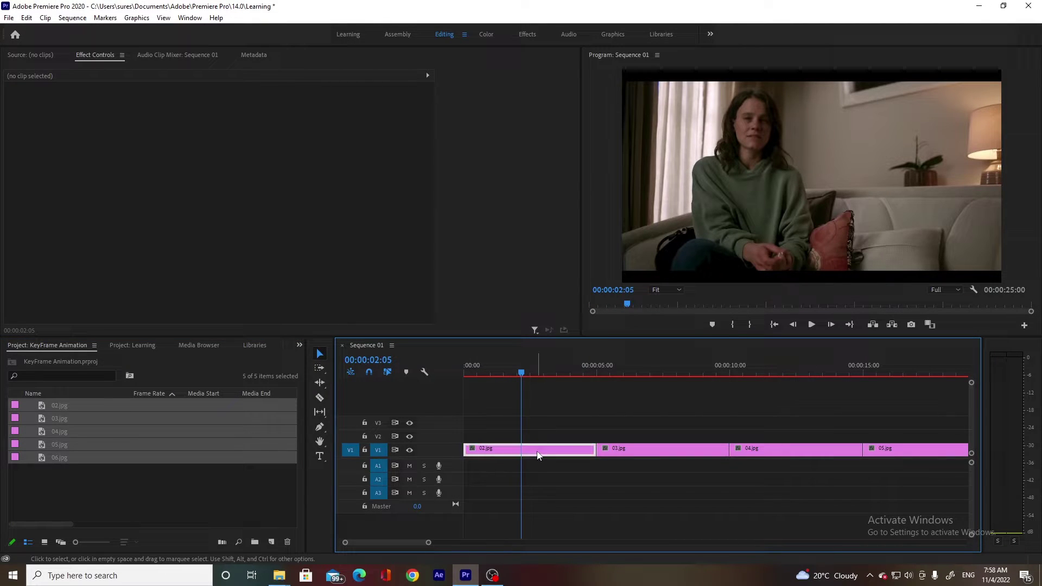
click(38, 98)
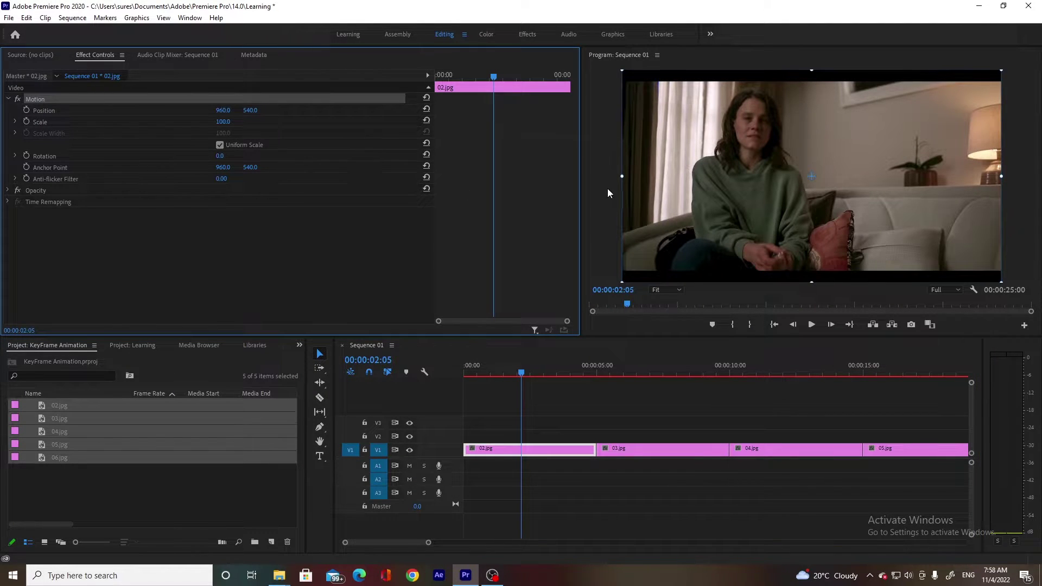
drag(622, 176, 597, 184)
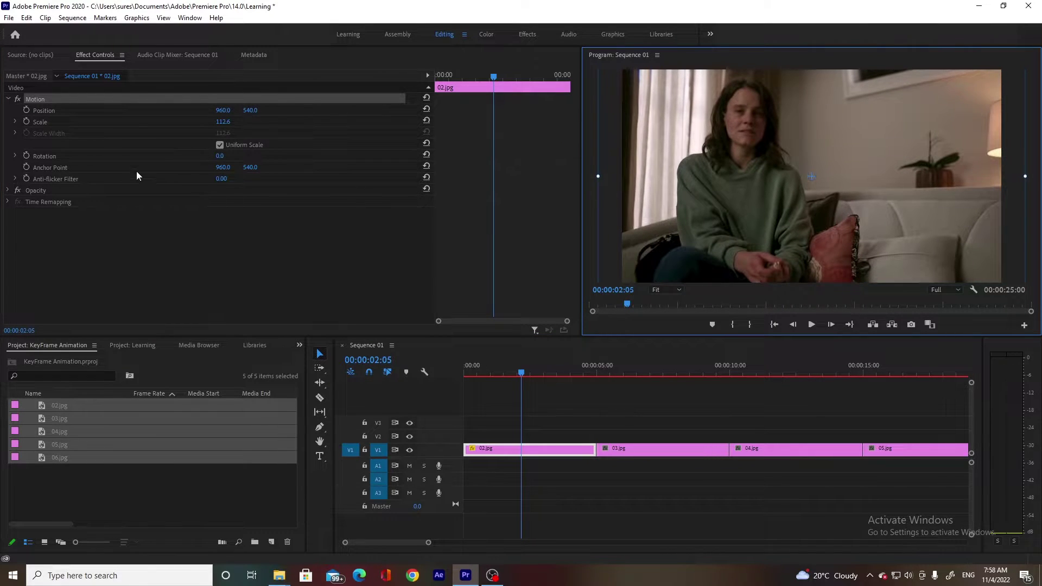
Copy the Motion settings of 02.jpg and paste them as attributes onto the 03, 04, 05 and 06.jpg clips.
right_click(35, 103)
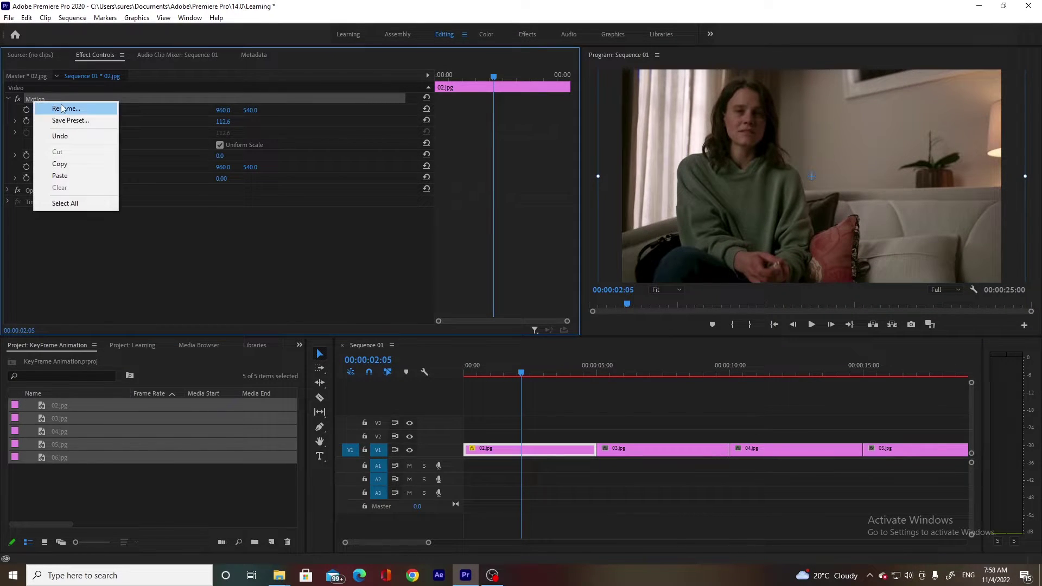
click(70, 164)
click(664, 373)
key(minus)
key(minus)
key(minus)
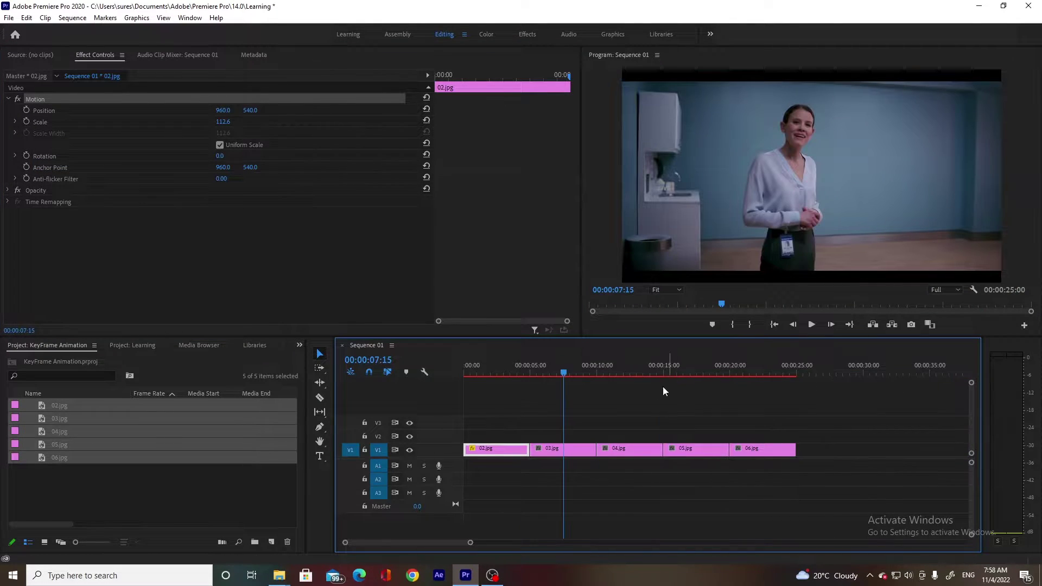
drag(622, 424, 514, 459)
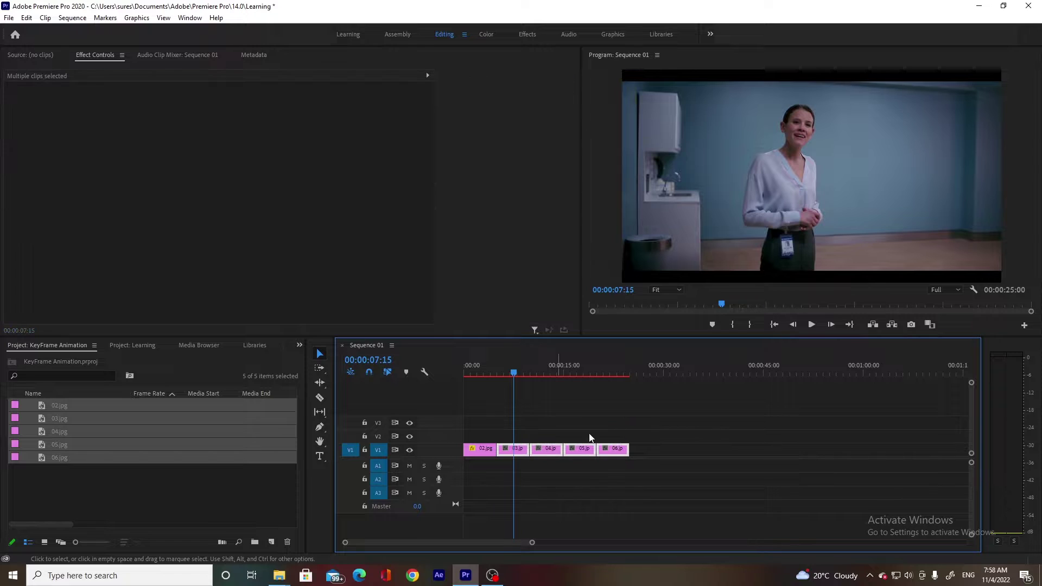
key(ctrl+alt+v)
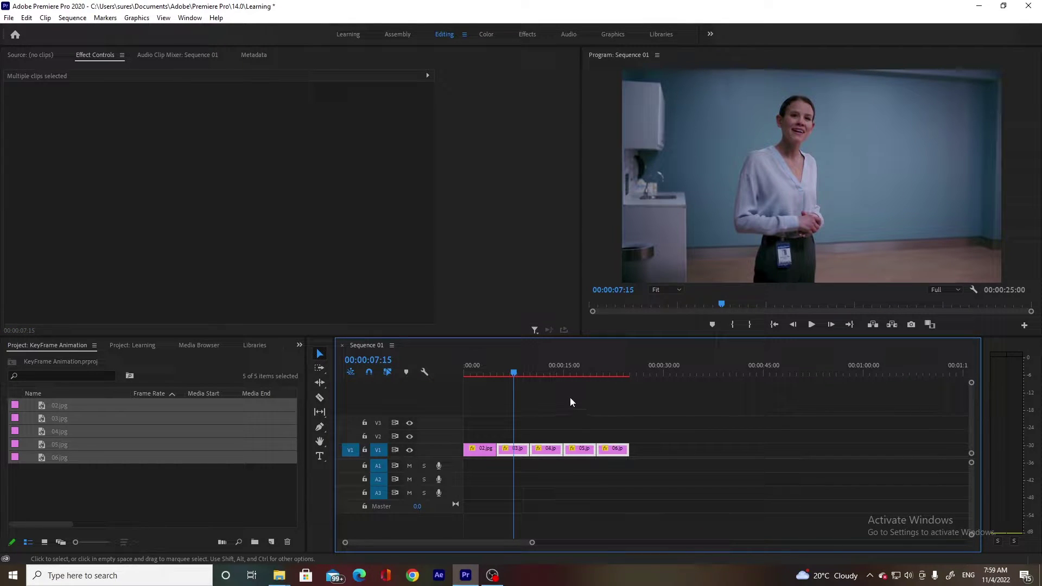
Turn on keyframing for Position, Scale and Rotation at the first frame of 02.jpg.
drag(513, 369, 444, 382)
key(equal)
key(equal)
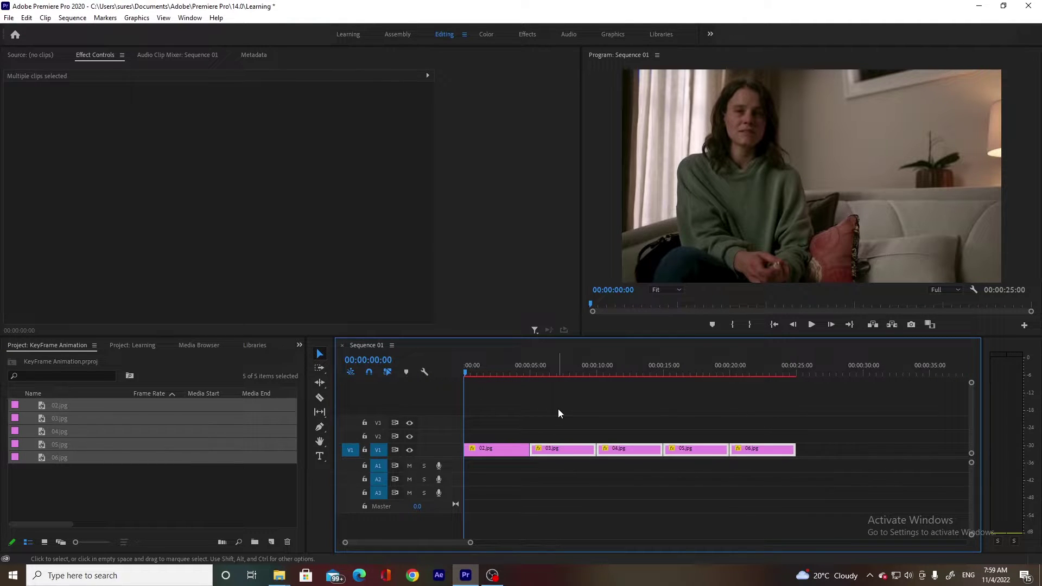
click(487, 372)
key(Left)
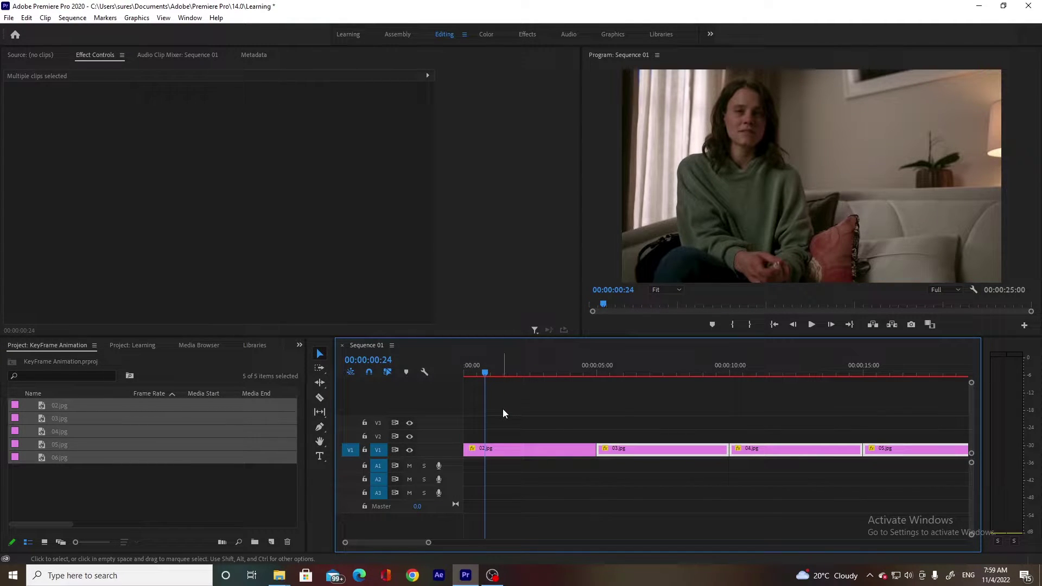
key(Home)
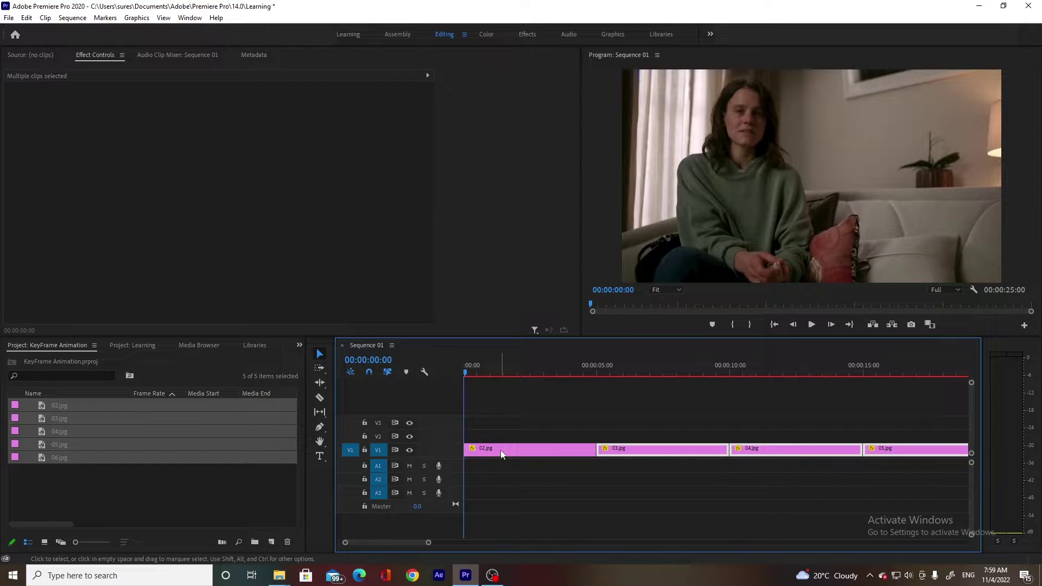
click(500, 450)
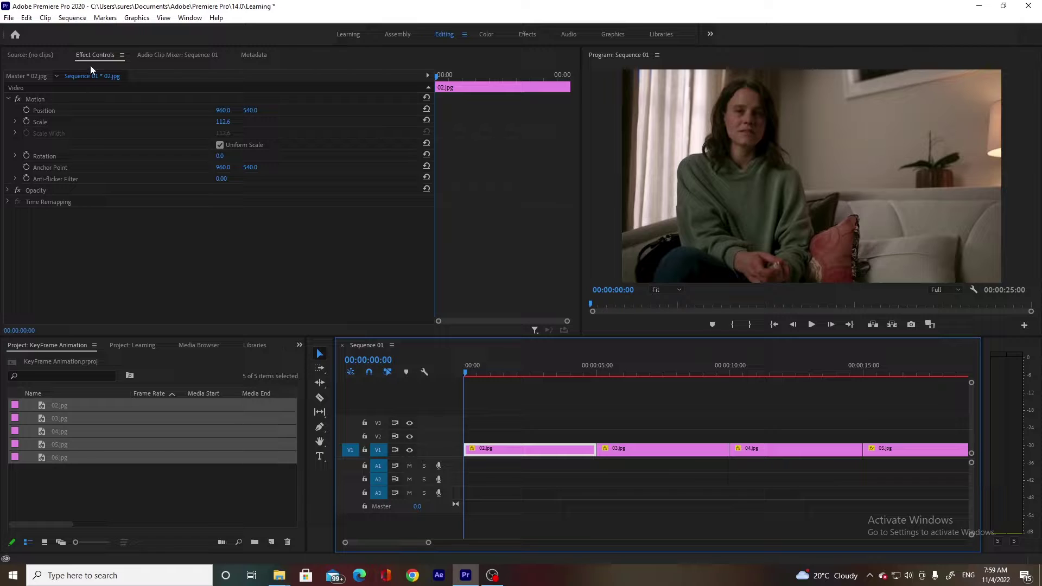
click(35, 99)
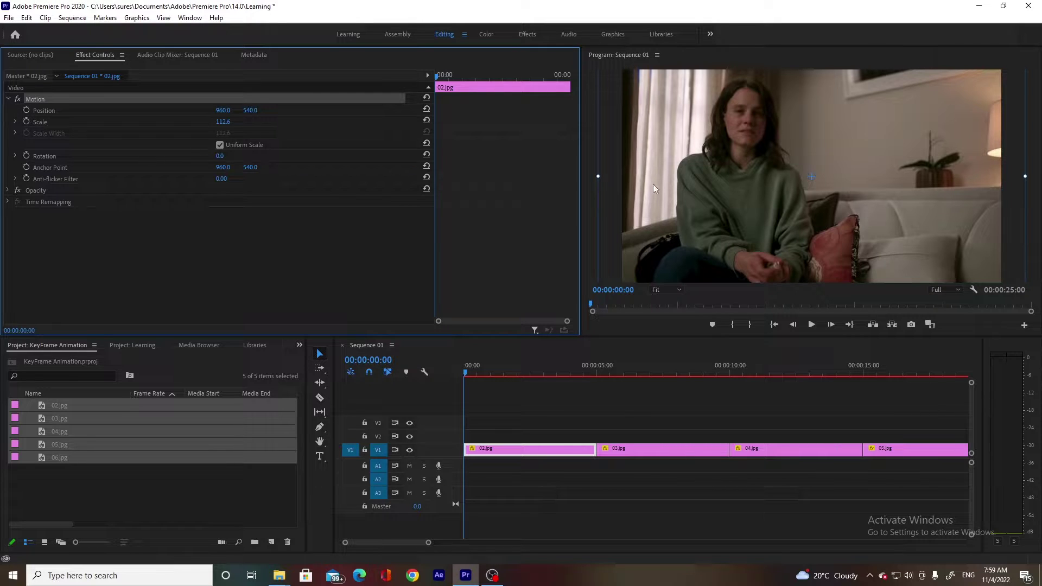
click(25, 110)
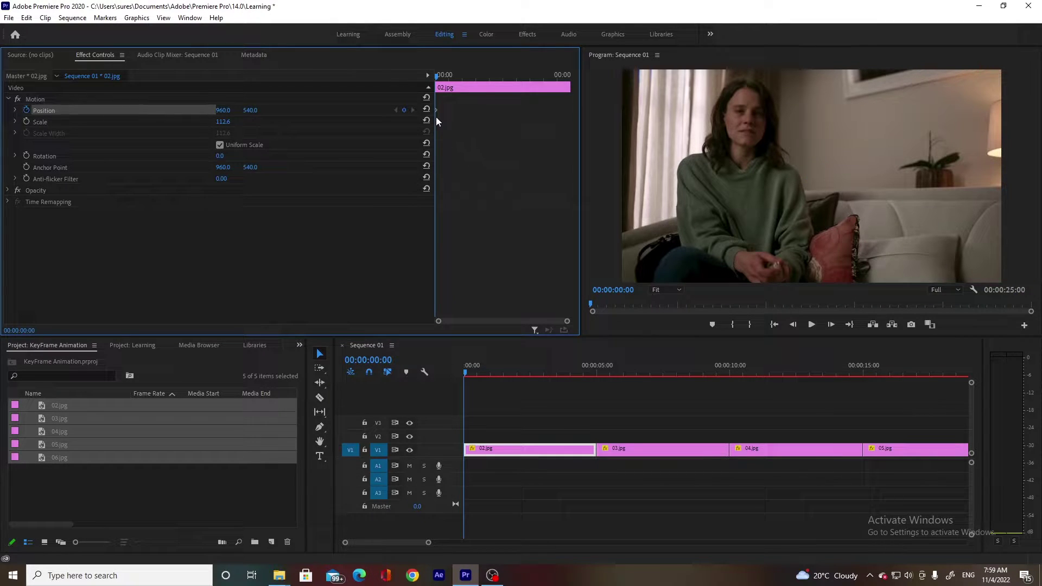
click(26, 122)
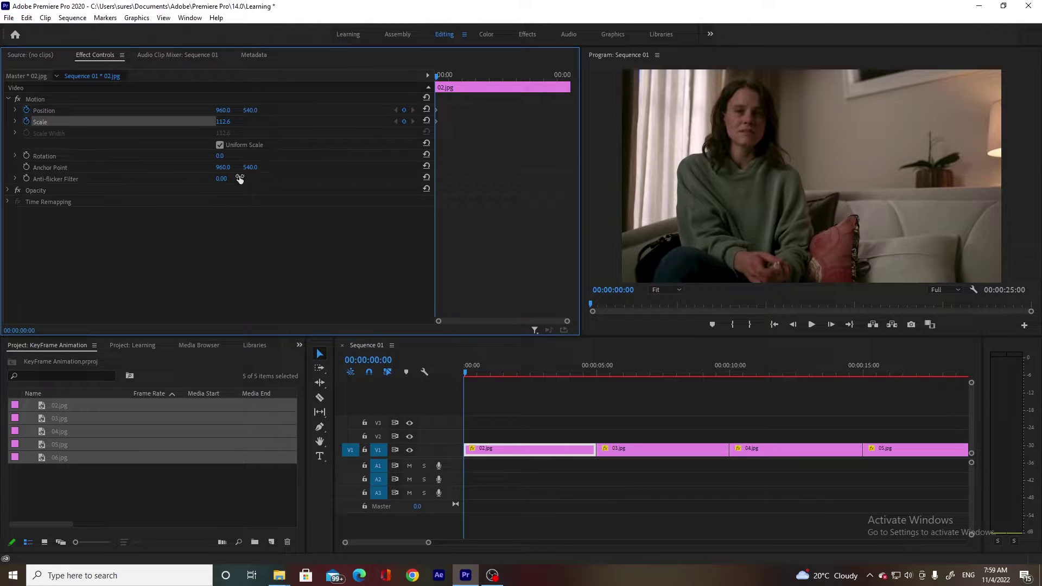
click(25, 156)
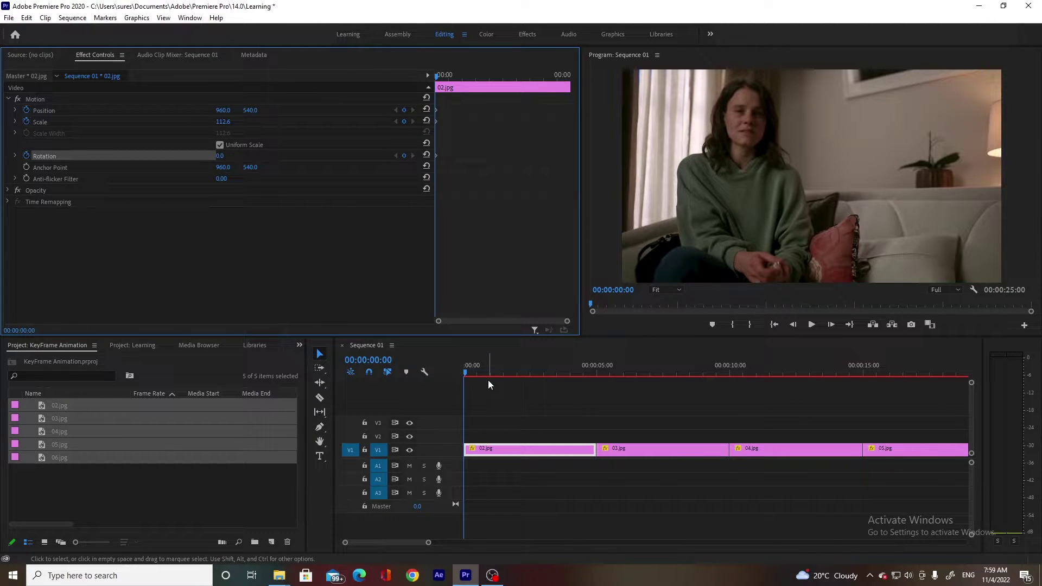
At the last frame of 02.jpg, 00:00:04:29, set Scale to 126.6, Rotation to 3.0° and horizontal Position to 1063, and preview the motion.
key(Down)
key(Left)
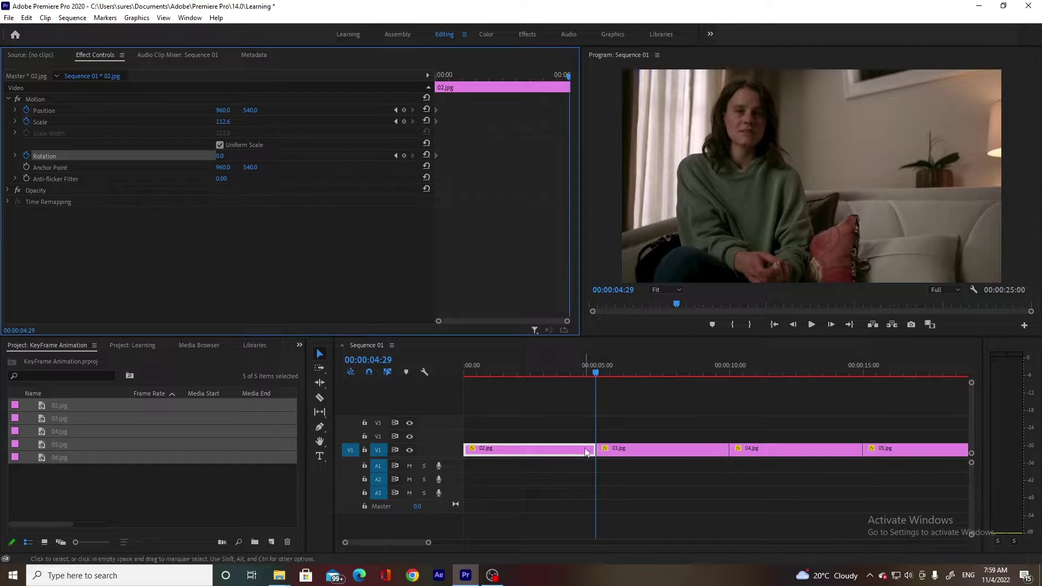
click(43, 101)
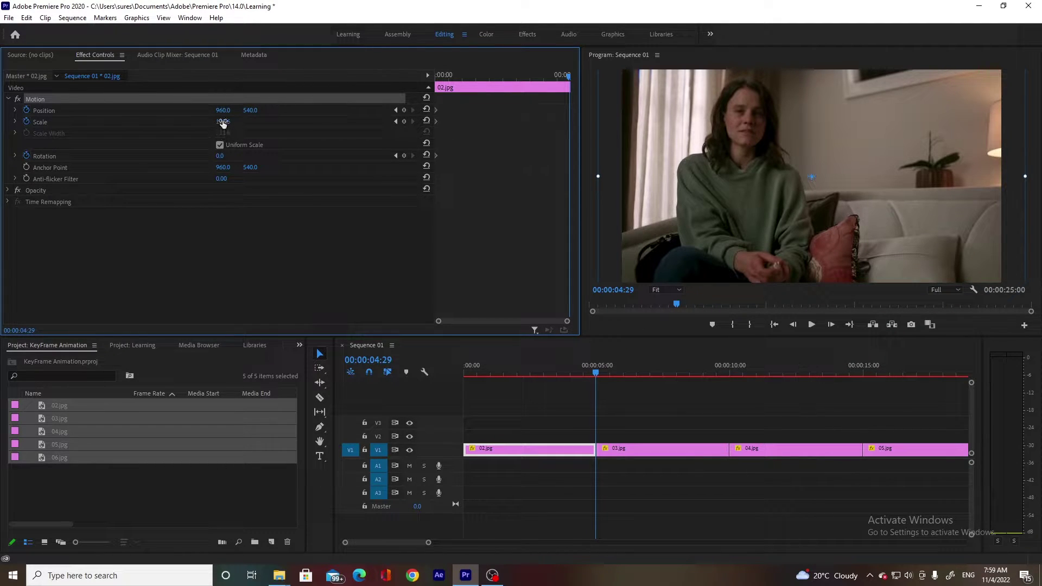
drag(222, 123, 237, 123)
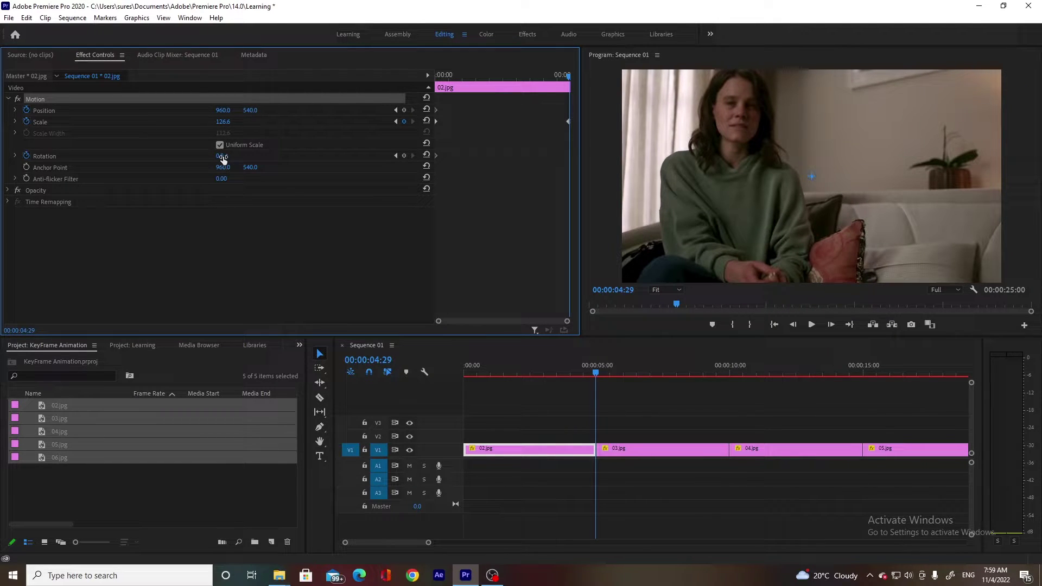
drag(221, 158, 224, 157)
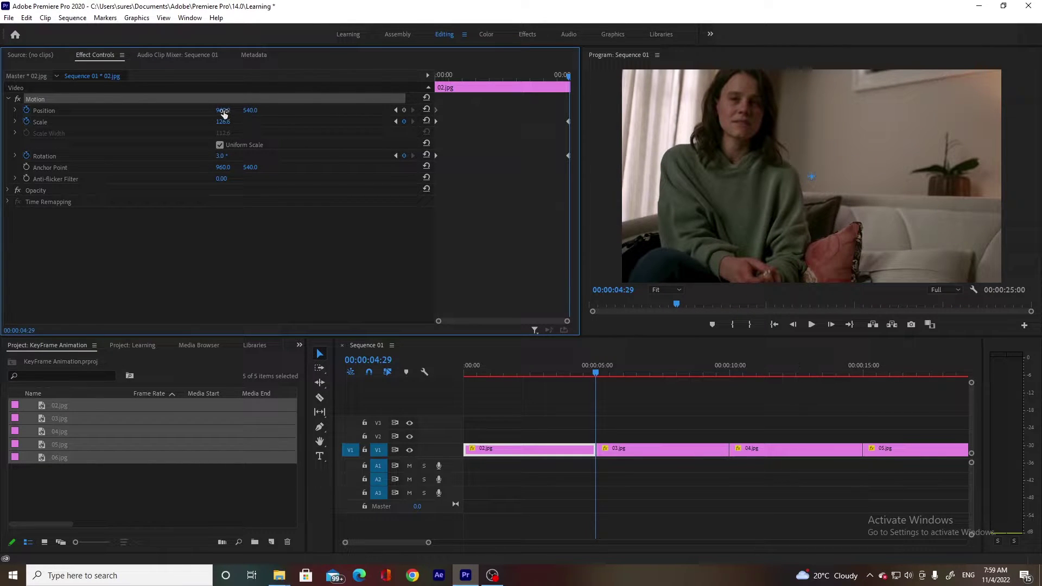
drag(223, 110, 281, 114)
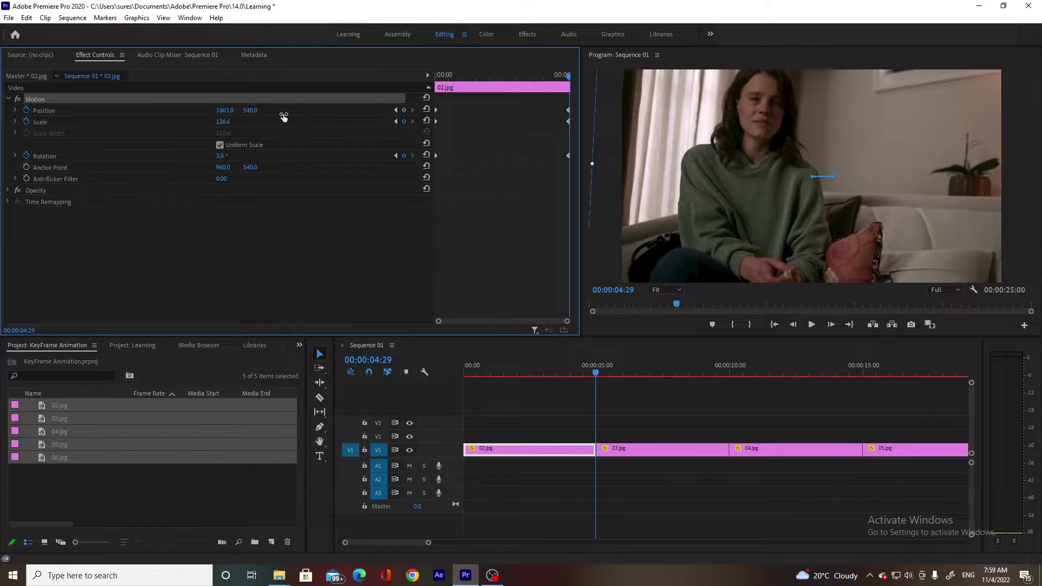
drag(573, 368, 549, 393)
Keyframe the scale of 03.jpg at its first frame, enlarge it at 00:00:09:29, and preview the zoom.
key(Down)
click(617, 452)
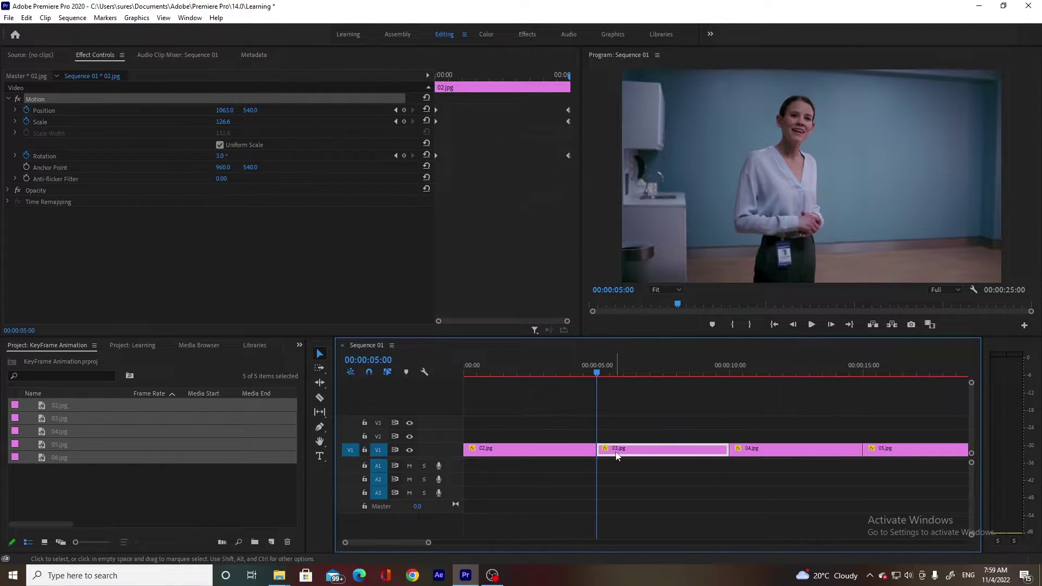
click(26, 122)
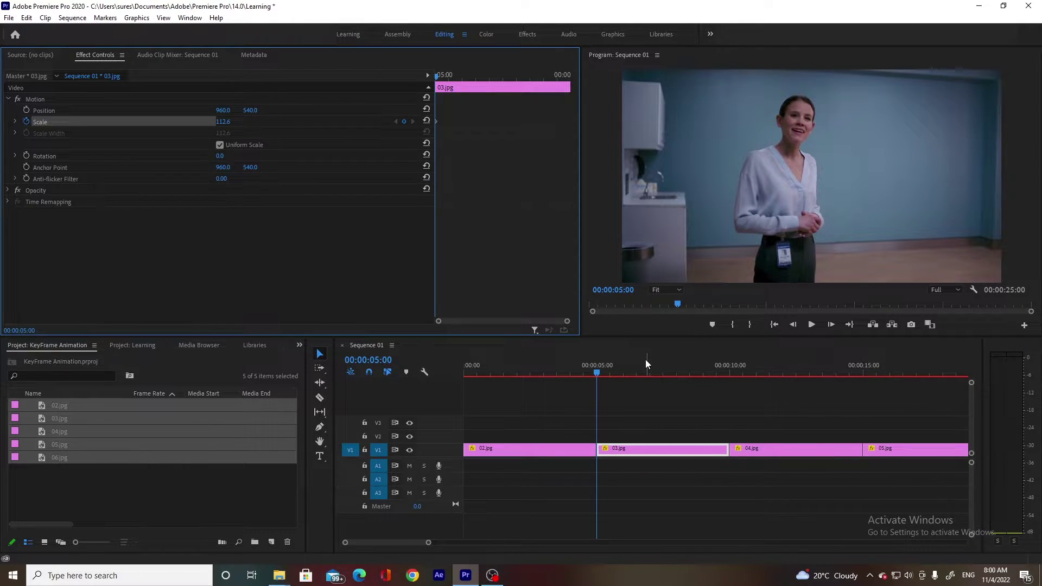
key(End)
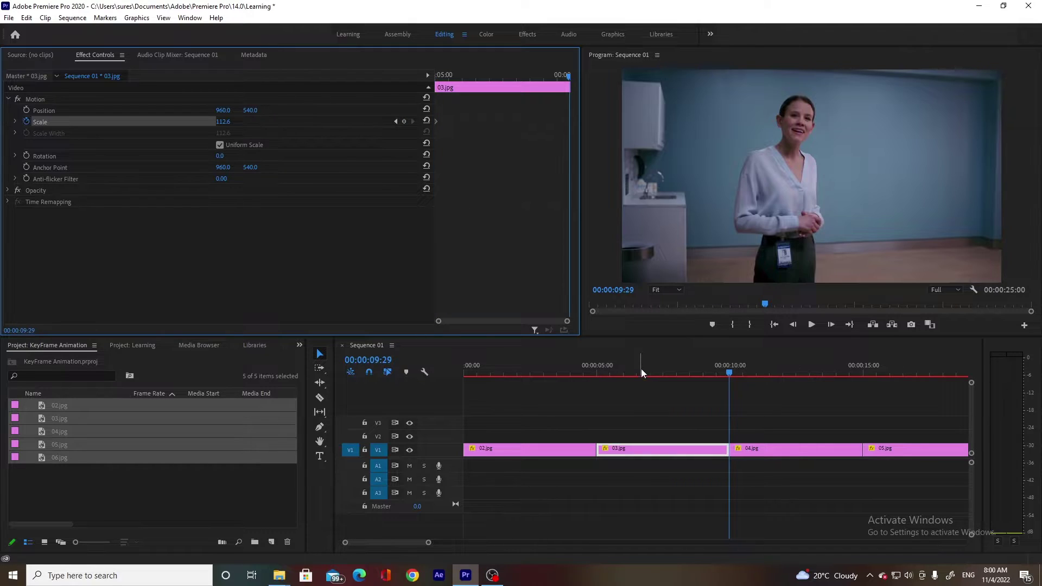
click(700, 455)
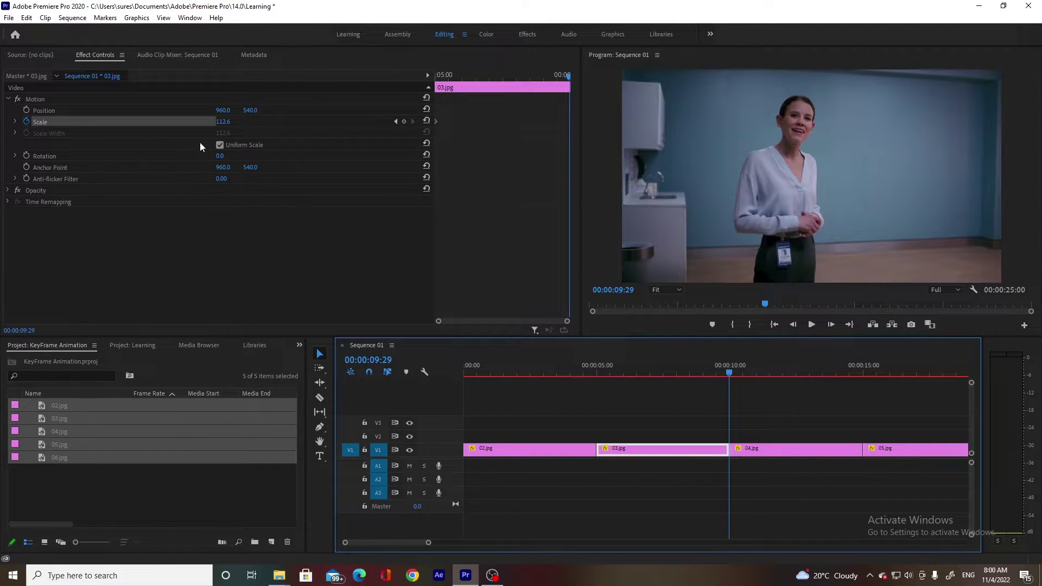
drag(222, 124, 238, 124)
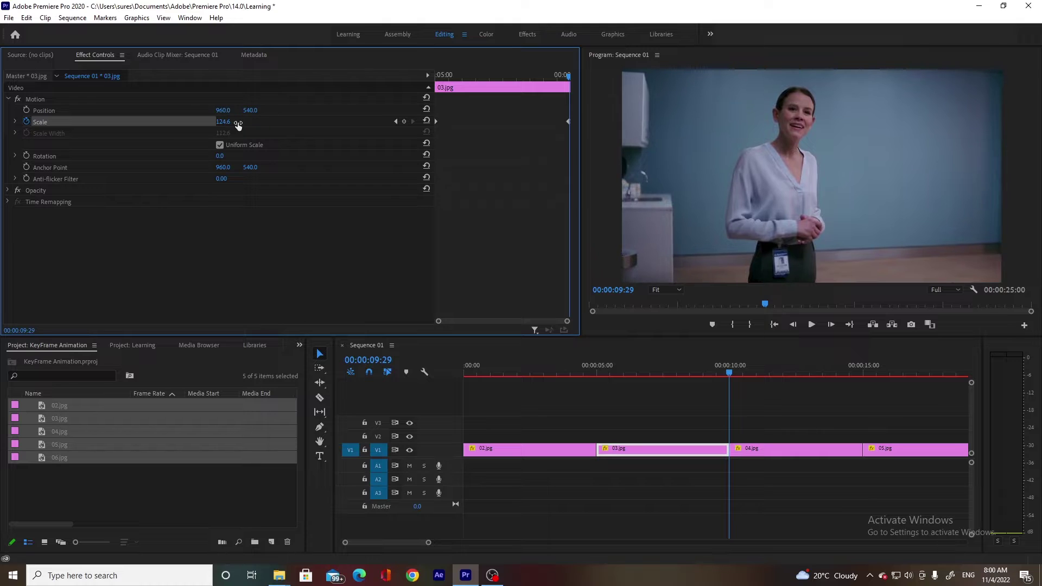
click(610, 372)
drag(613, 373, 657, 411)
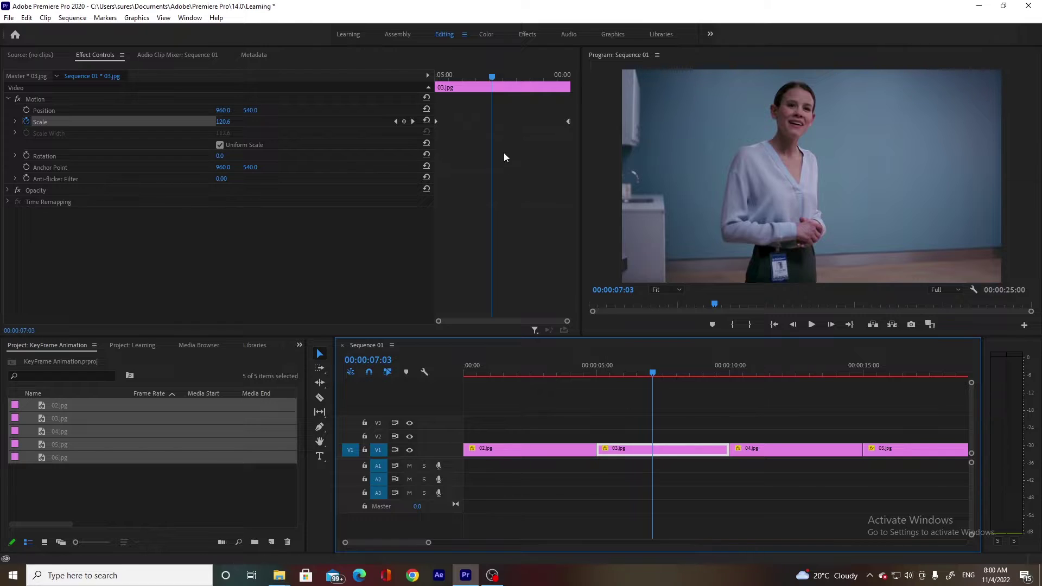
Clear the 03.jpg scale animation and rebuild it from a first-frame keyframe to a scale of 128.6 at 00:00:09:29.
click(568, 122)
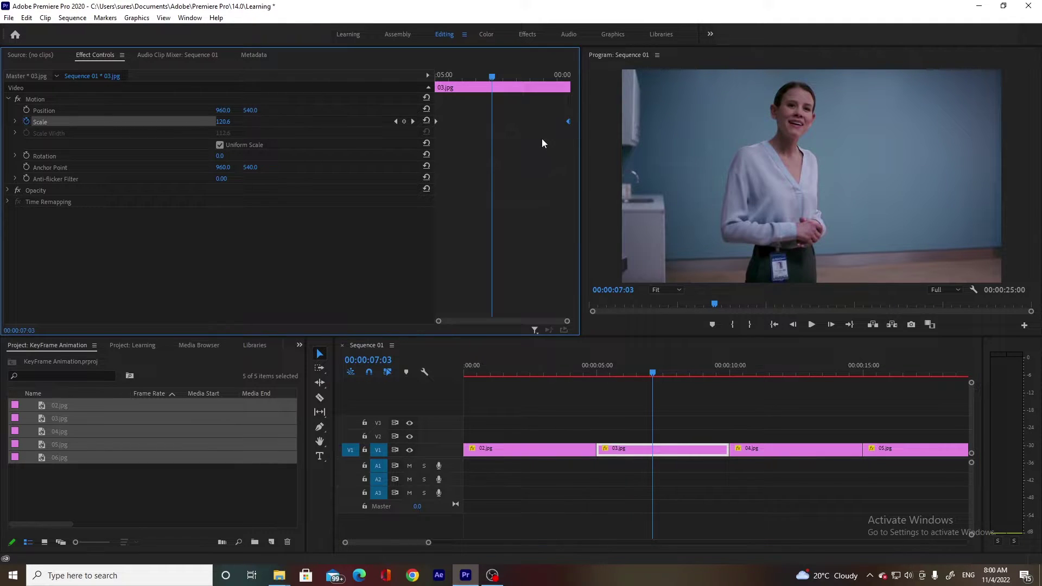
click(437, 76)
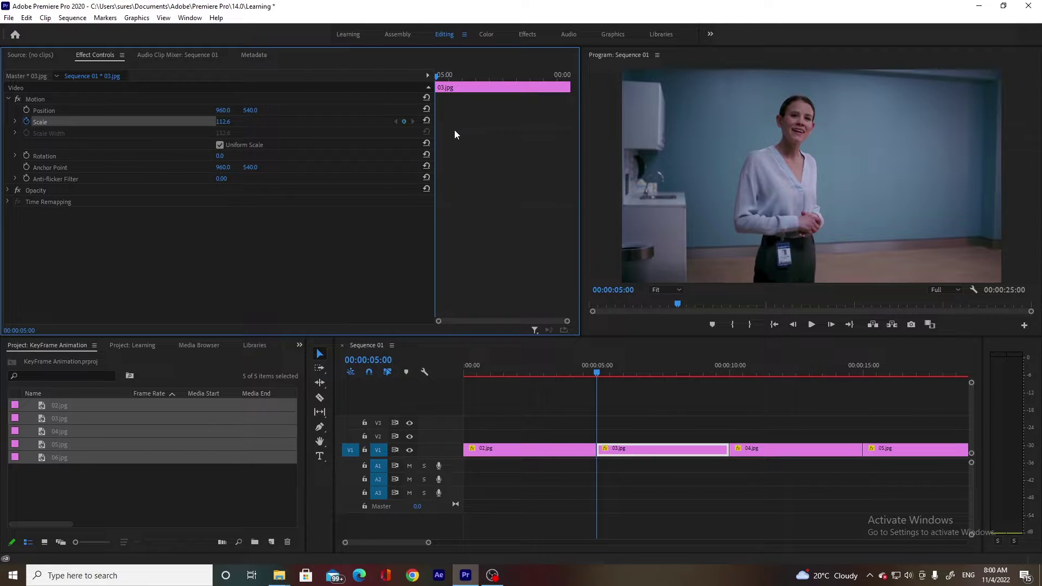
click(26, 122)
drag(503, 74, 578, 77)
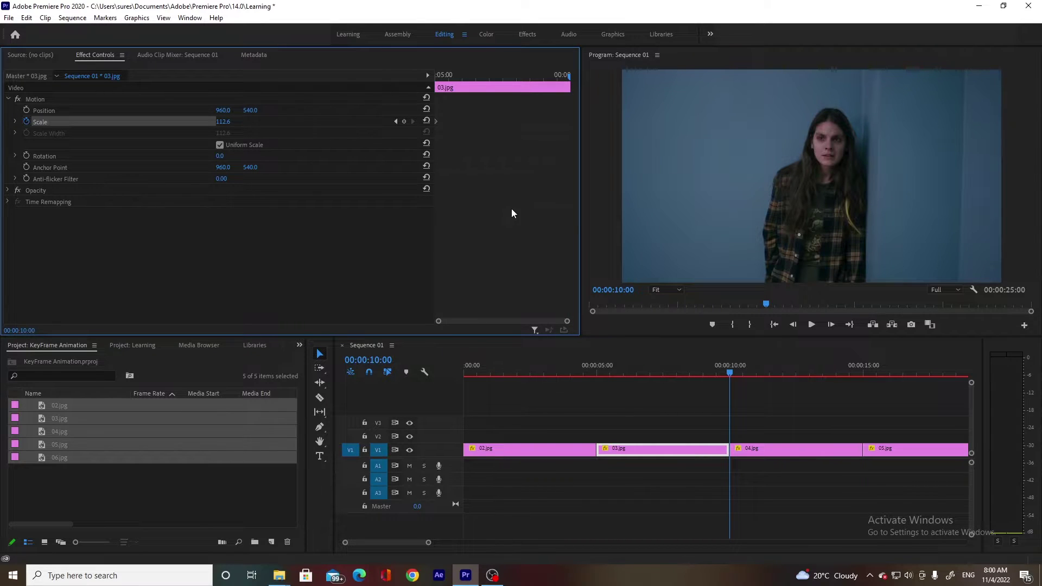
key(Left)
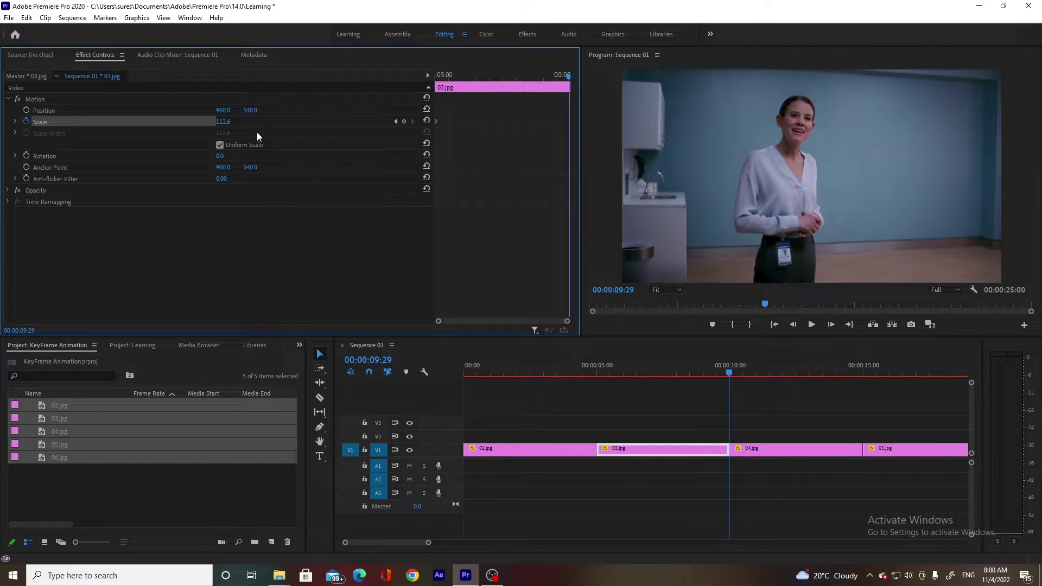
drag(227, 126, 231, 121)
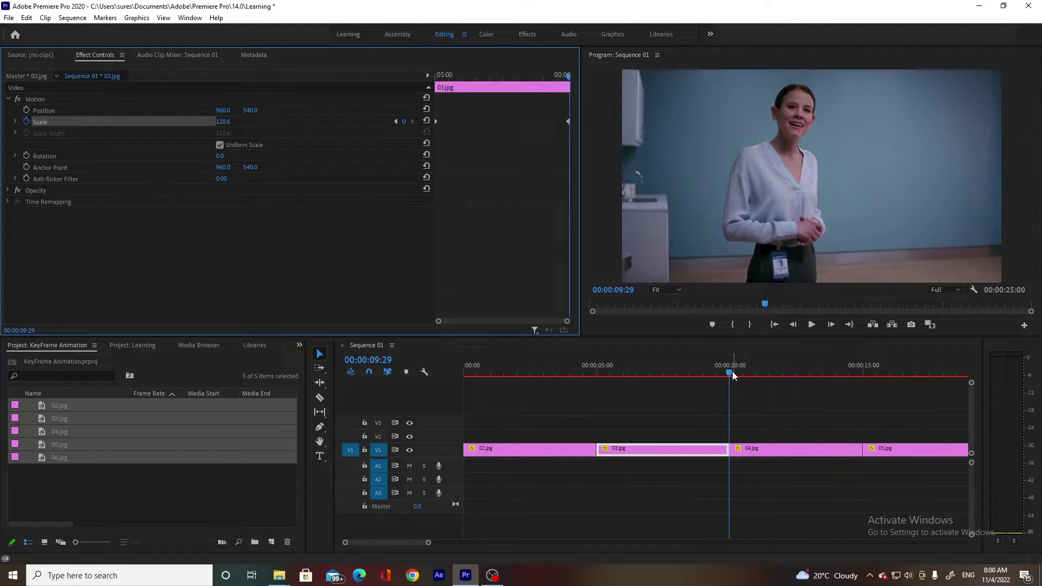
Reset the scale of 03.jpg to 100 at 00:00:07:24 and delete the resulting middle keyframe.
drag(728, 373, 670, 389)
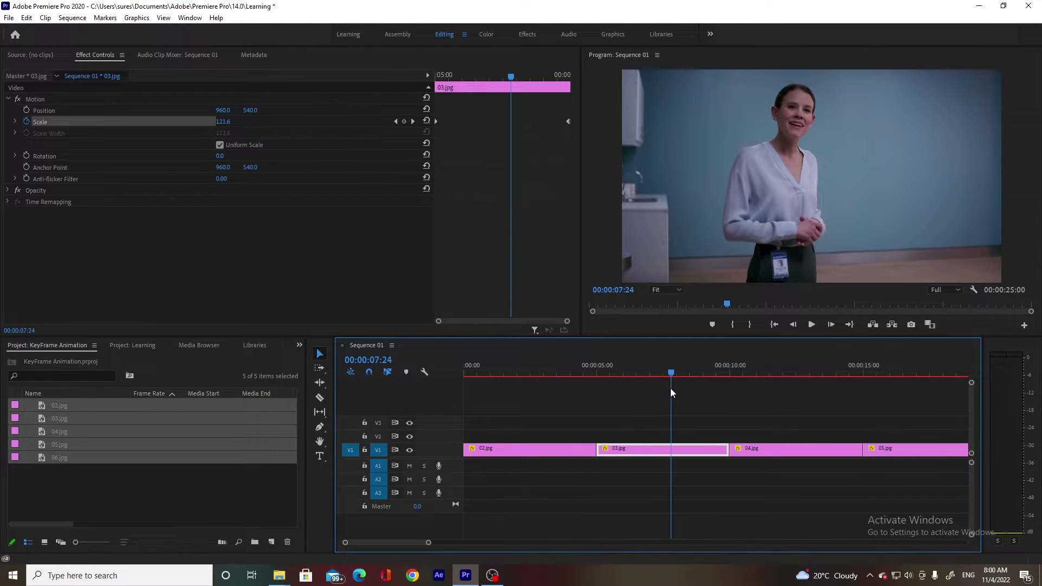
click(427, 121)
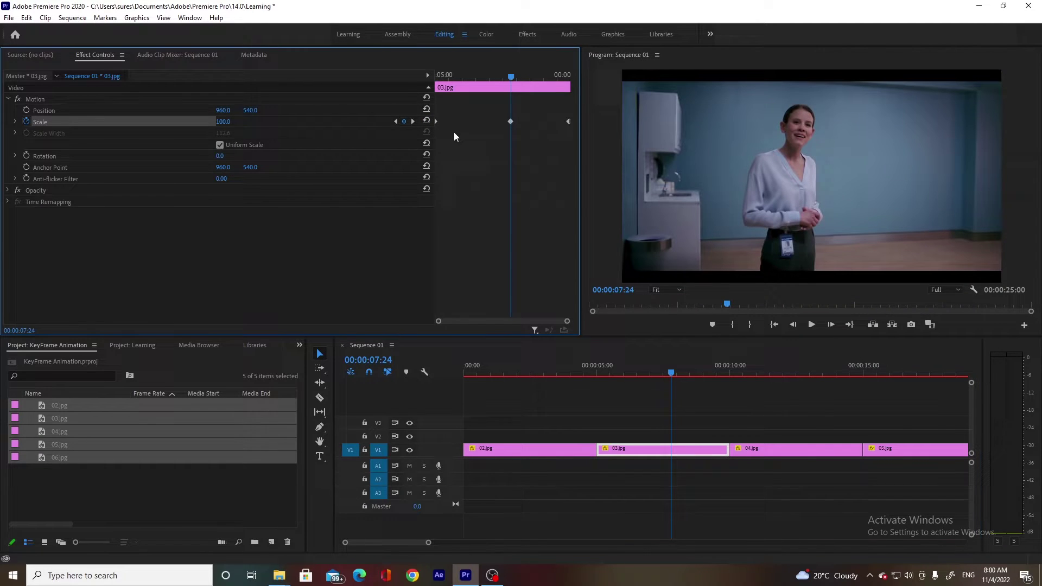
click(511, 123)
key(Delete)
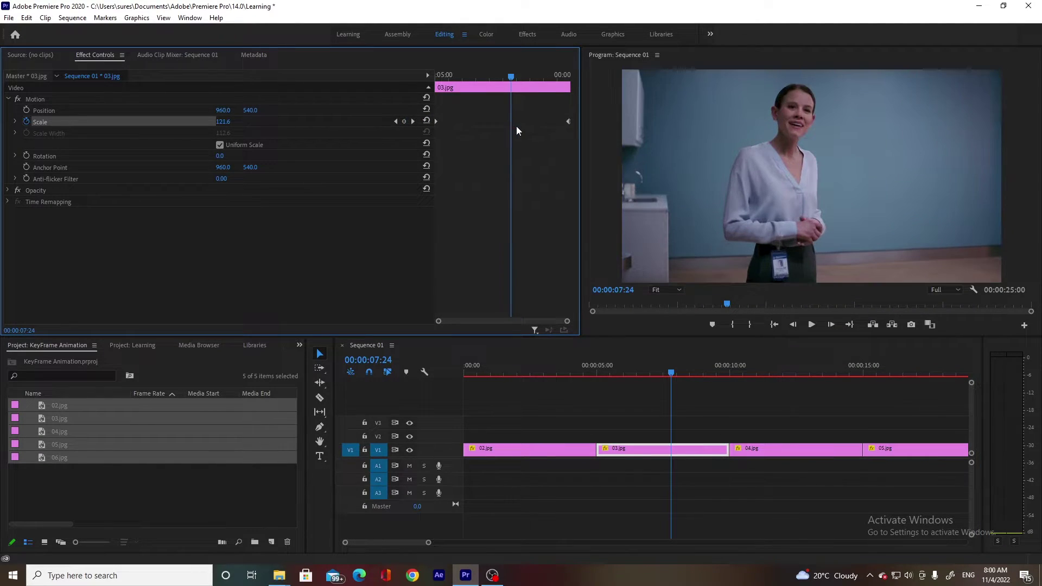
Delete the Scale keyframe at the end of 03.jpg.
click(568, 121)
key(Delete)
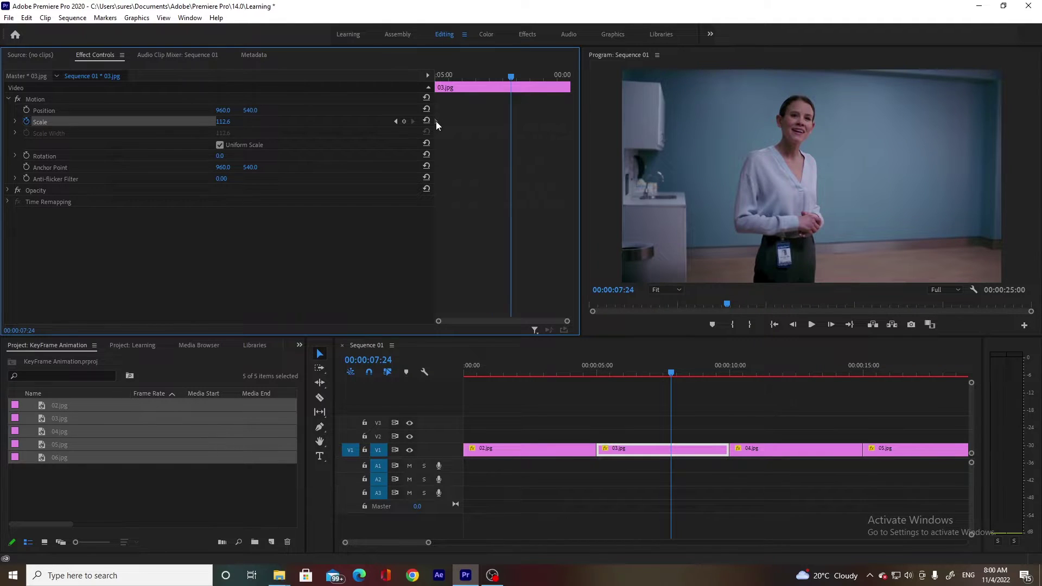
Delete the Scale keyframe at the first frame of 03.jpg.
drag(456, 76, 437, 76)
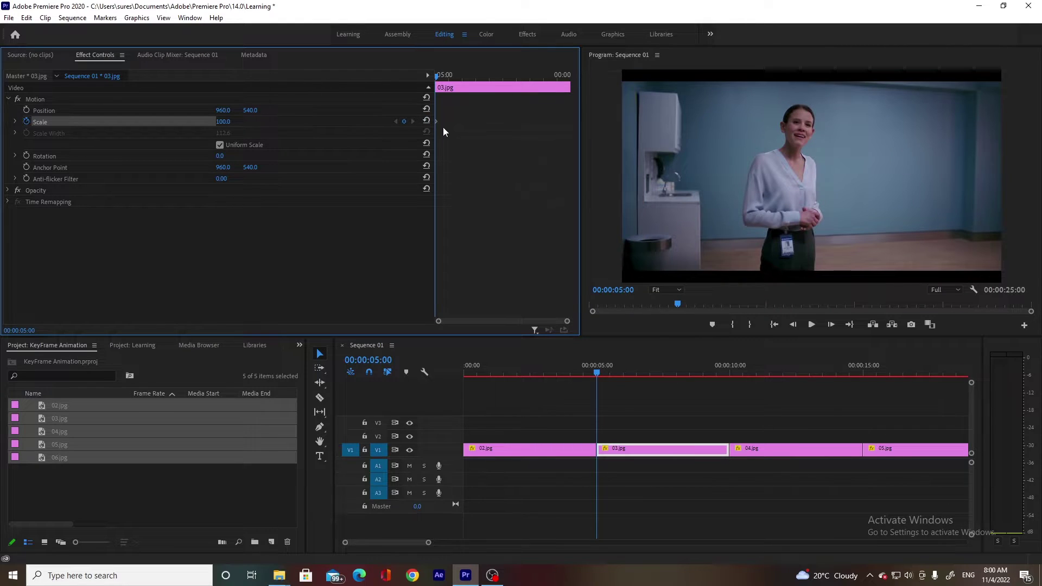
click(437, 122)
key(Delete)
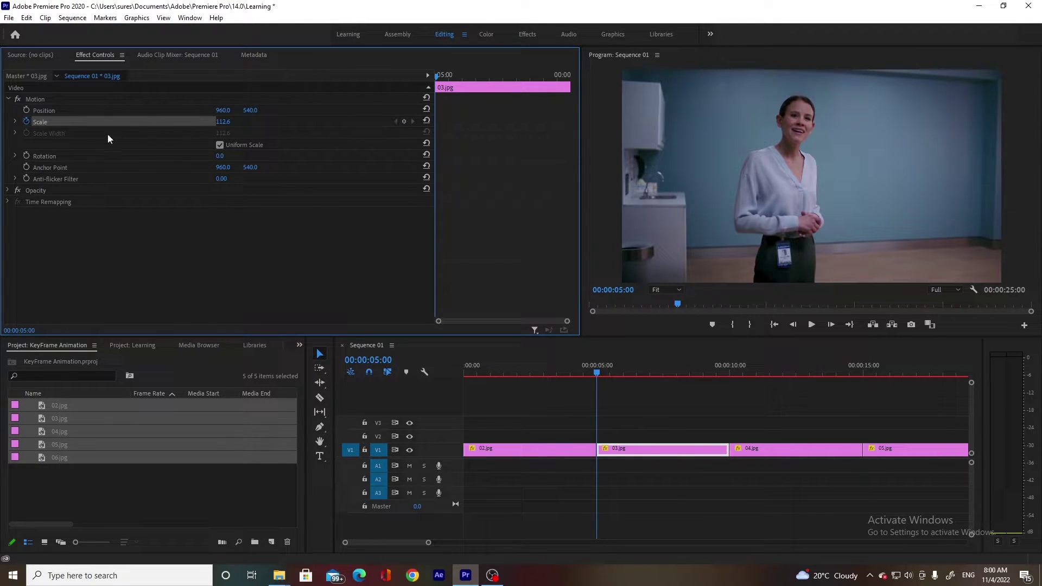
Restart the Scale animation of 03.jpg with a first-frame keyframe and enlarge it to 131.6 at 00:00:09:27.
click(15, 122)
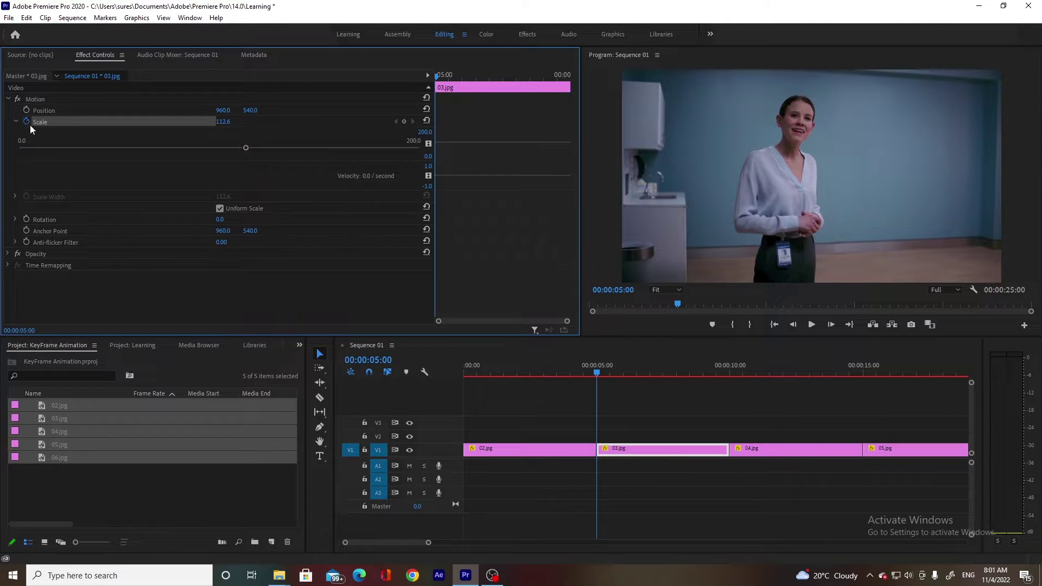
click(26, 122)
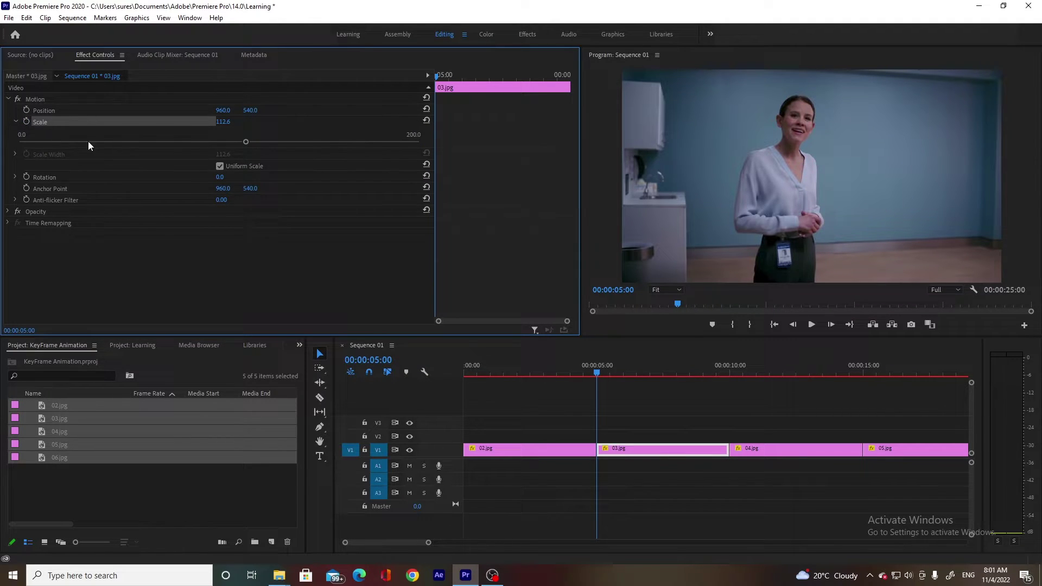
click(26, 121)
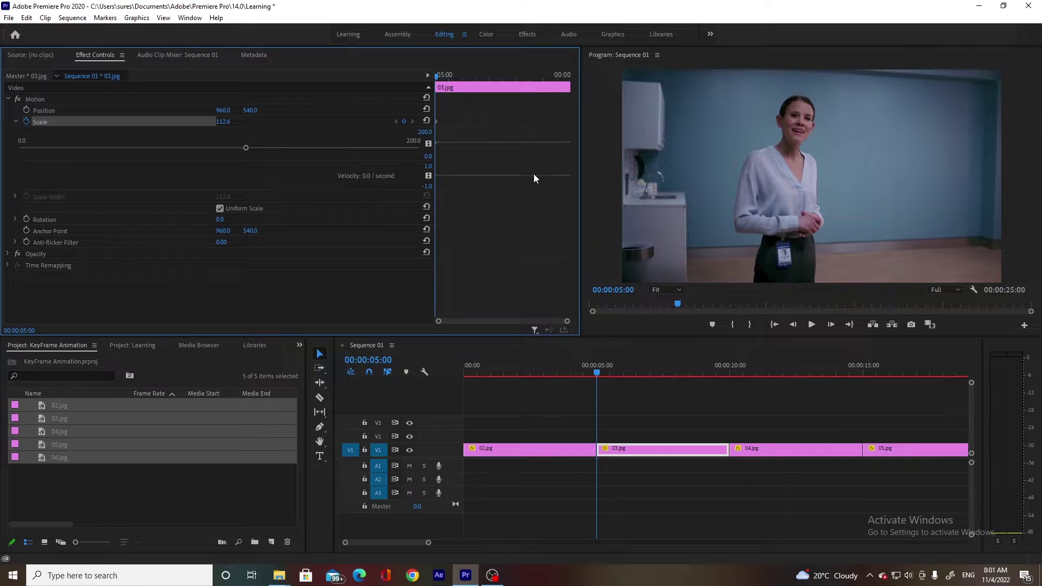
drag(459, 77, 571, 83)
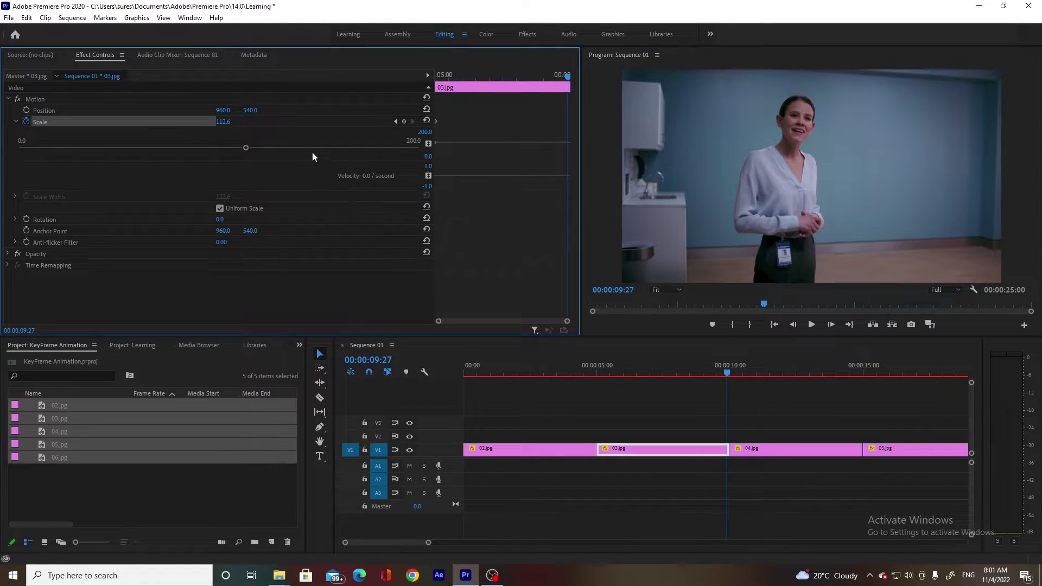
drag(229, 124, 259, 152)
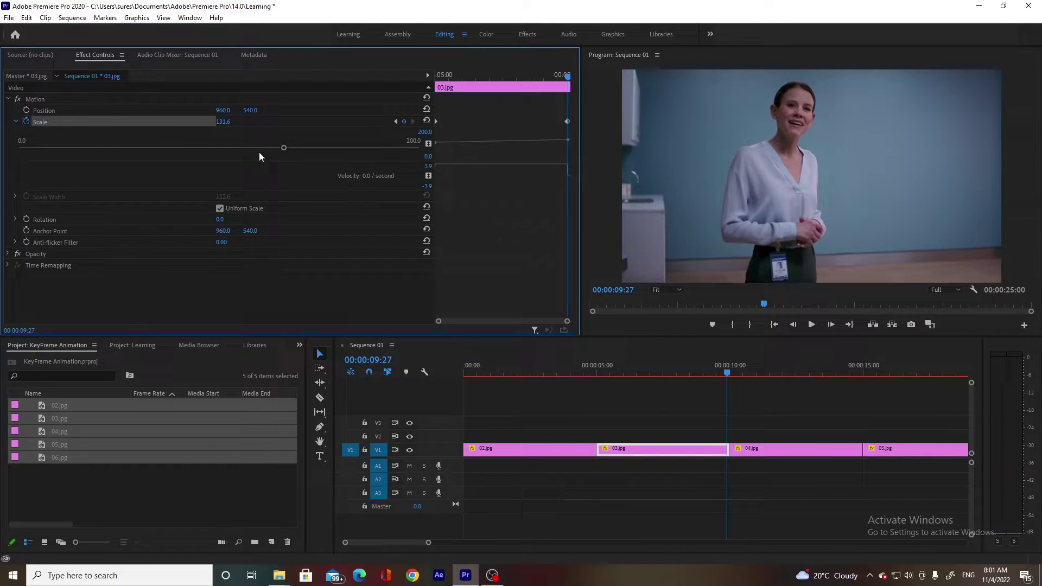
Preview the zoom on 03.jpg and toggle automatic range rescaling for its Scale value graph.
click(727, 373)
drag(727, 372, 616, 388)
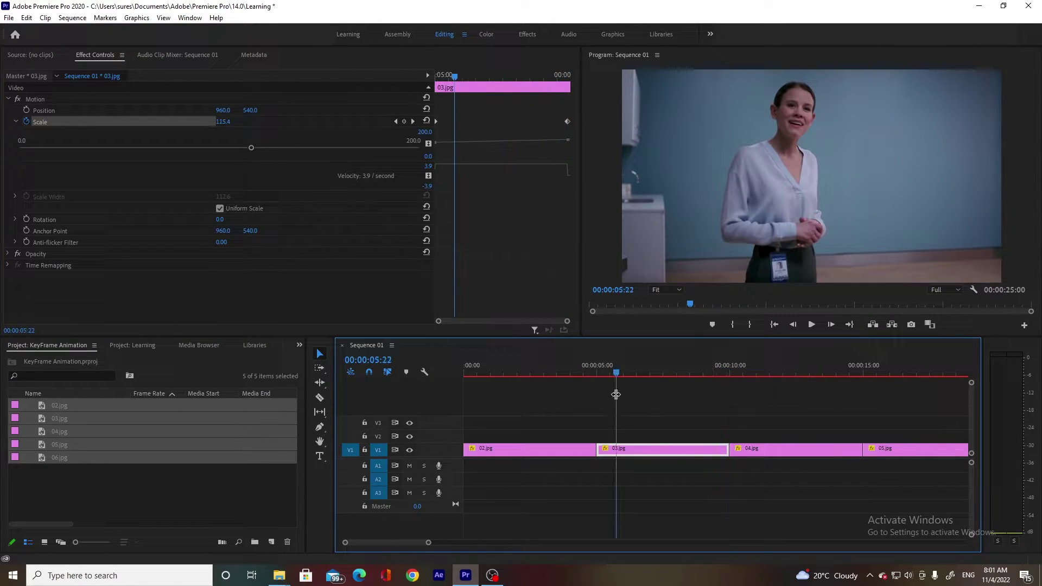
key(space)
key(space)
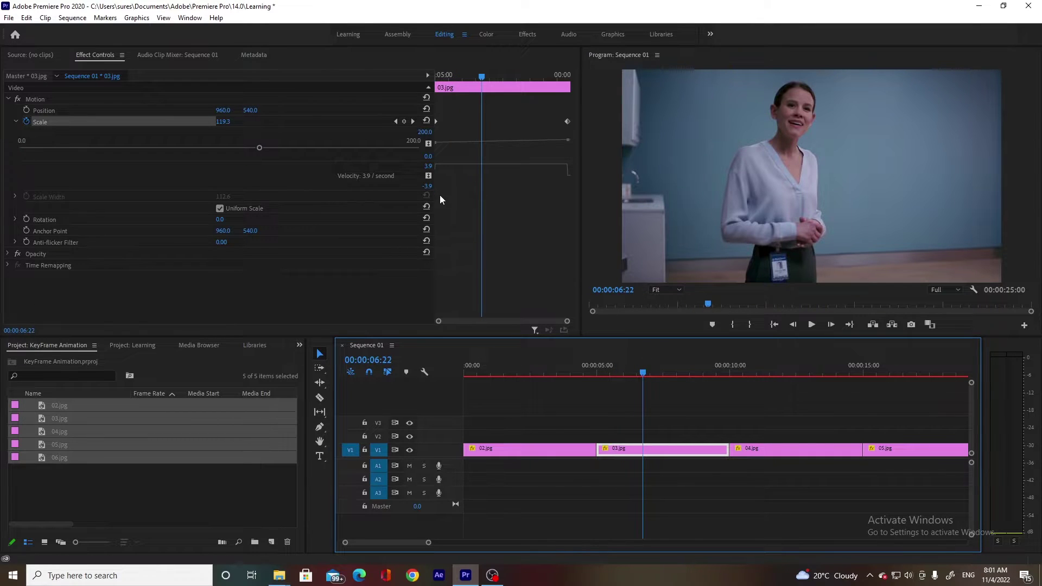
click(429, 146)
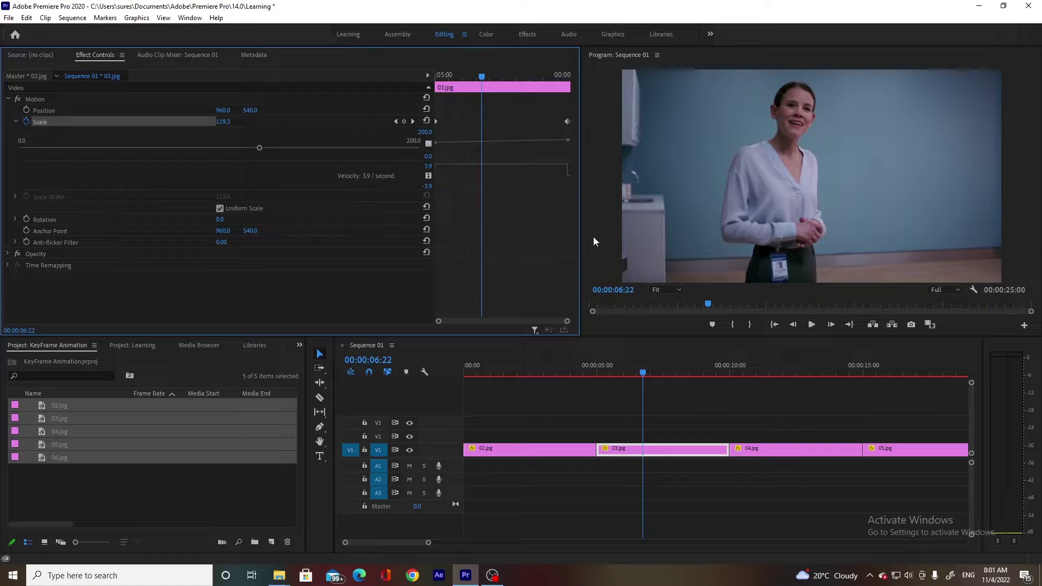
Add Scale and Rotation keyframes to 04.jpg at its first frame, 00:00:10:00.
drag(659, 373, 727, 383)
drag(573, 390, 731, 425)
click(765, 452)
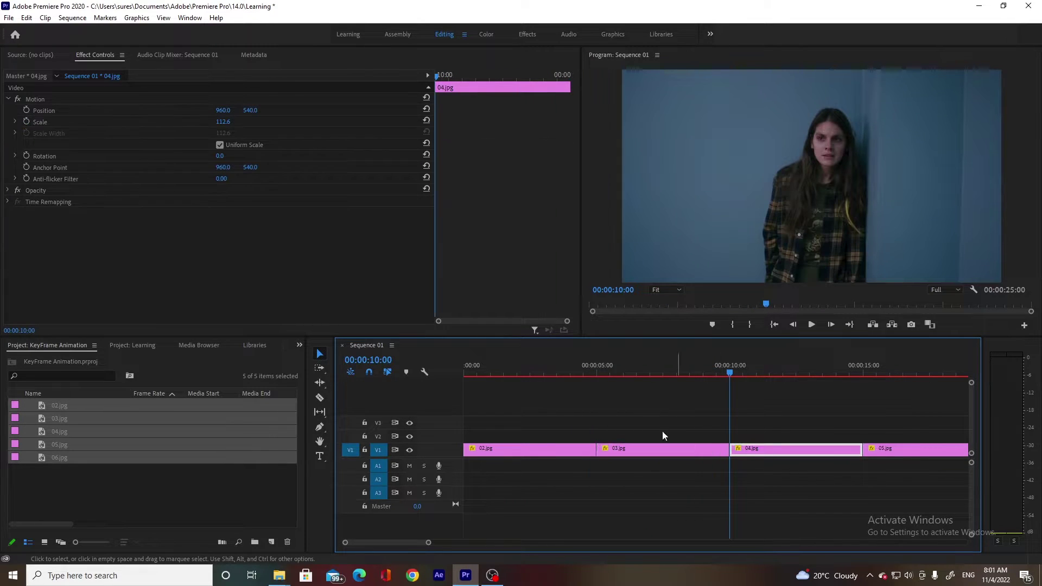
click(27, 122)
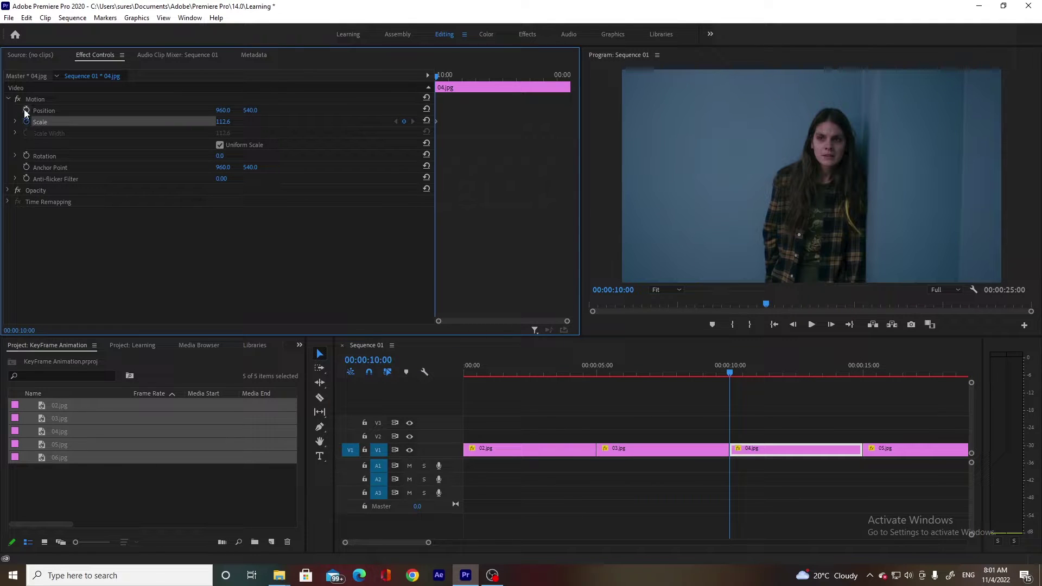
click(26, 156)
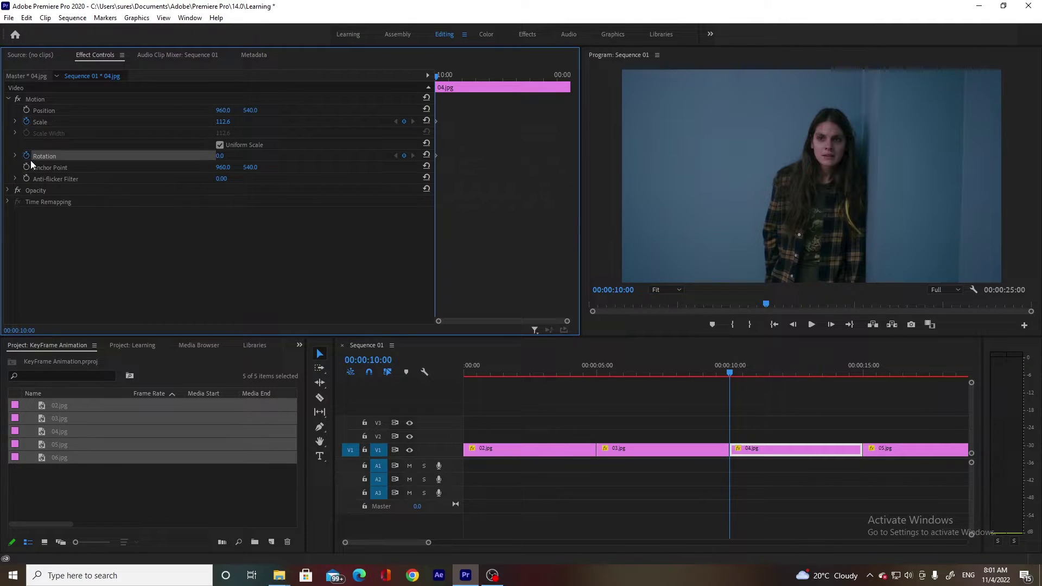
Set the rotation of 04.jpg to 4.0° and its scale to 146.6 at its last frame, 00:00:14:29.
click(764, 423)
key(Down)
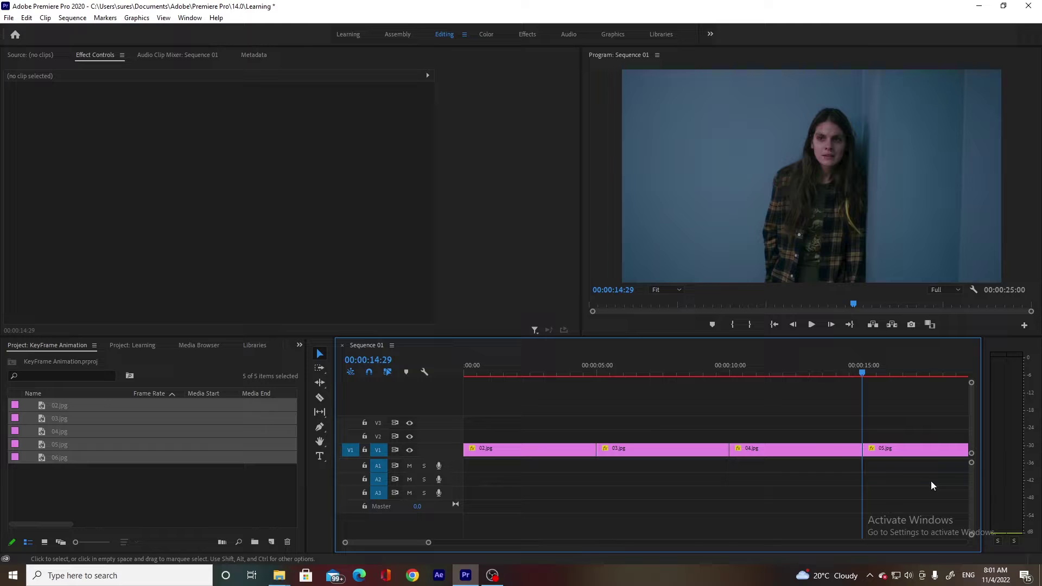
click(833, 449)
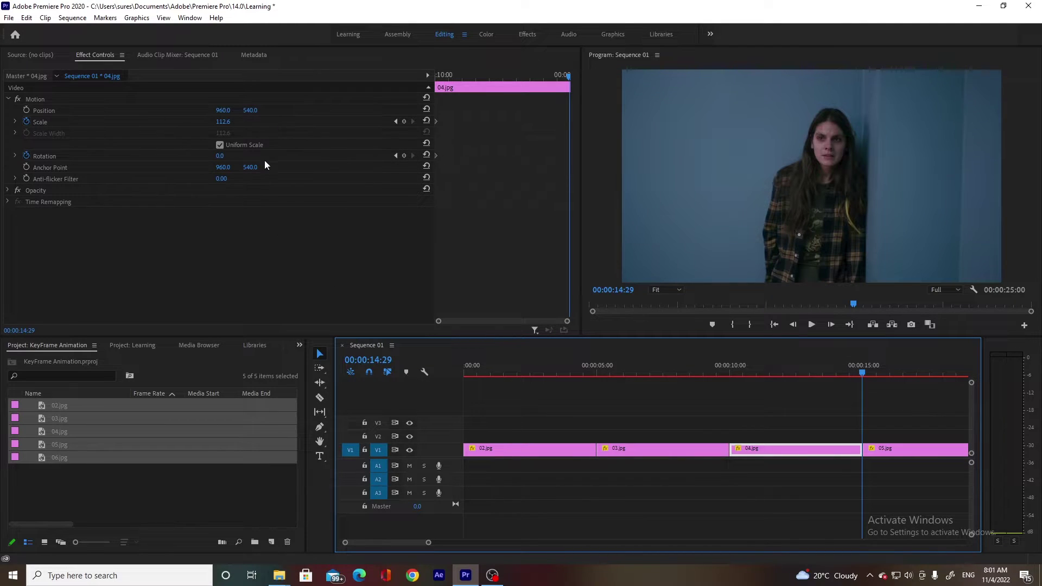
drag(222, 159, 246, 126)
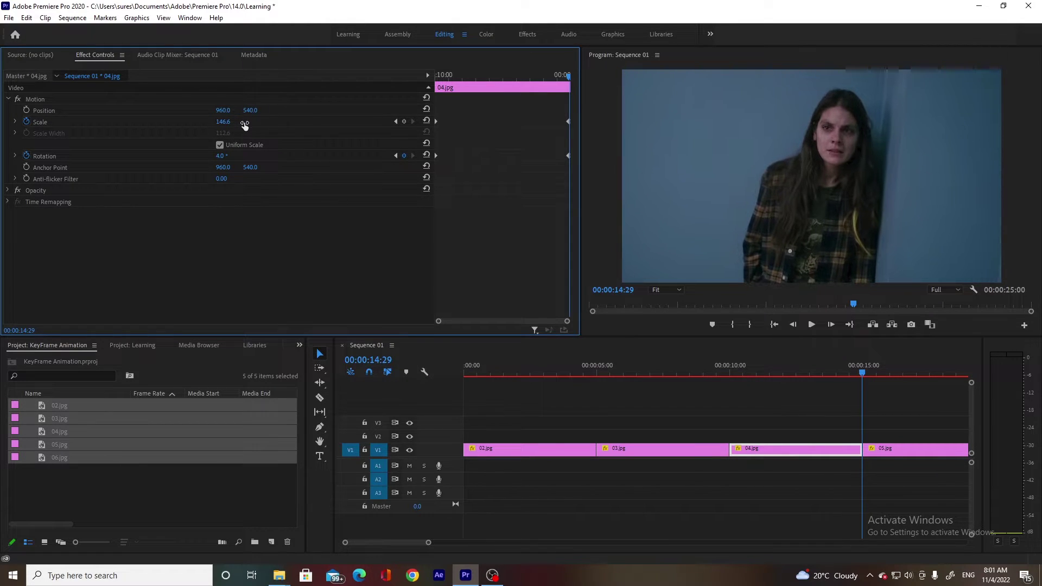
Keyframe the scale of 05.jpg at its first frame, 00:00:15:00, and enlarge it to 124.6 at 00:00:19:29.
drag(804, 373, 869, 383)
key(minus)
key(equal)
click(738, 445)
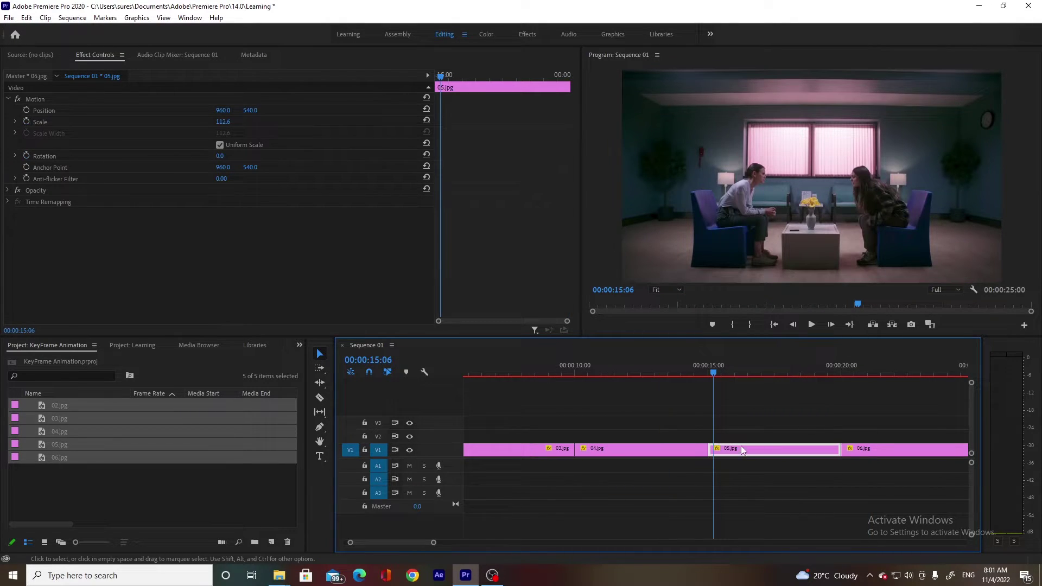
key(Up)
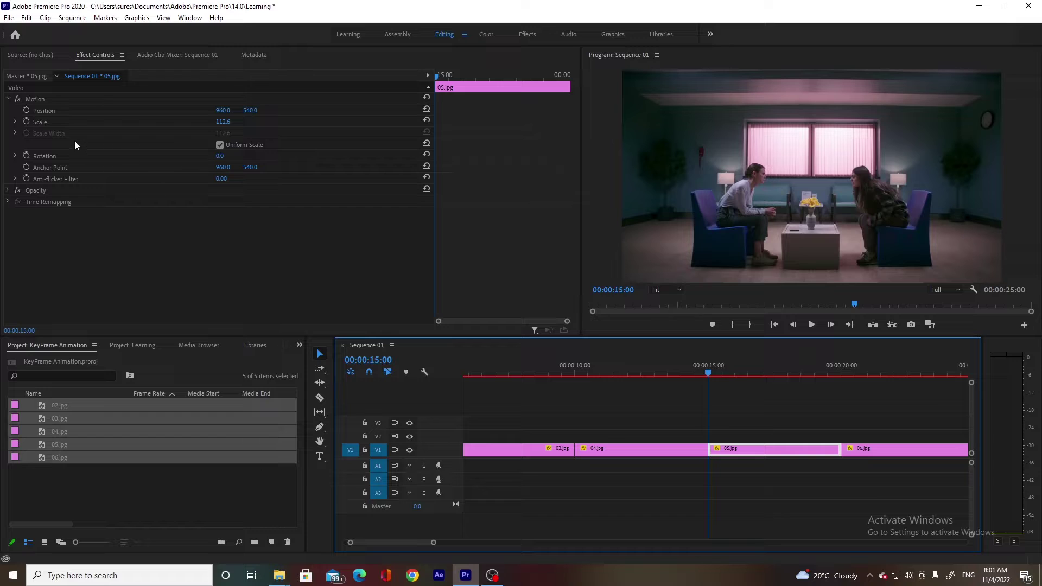
click(26, 122)
key(End)
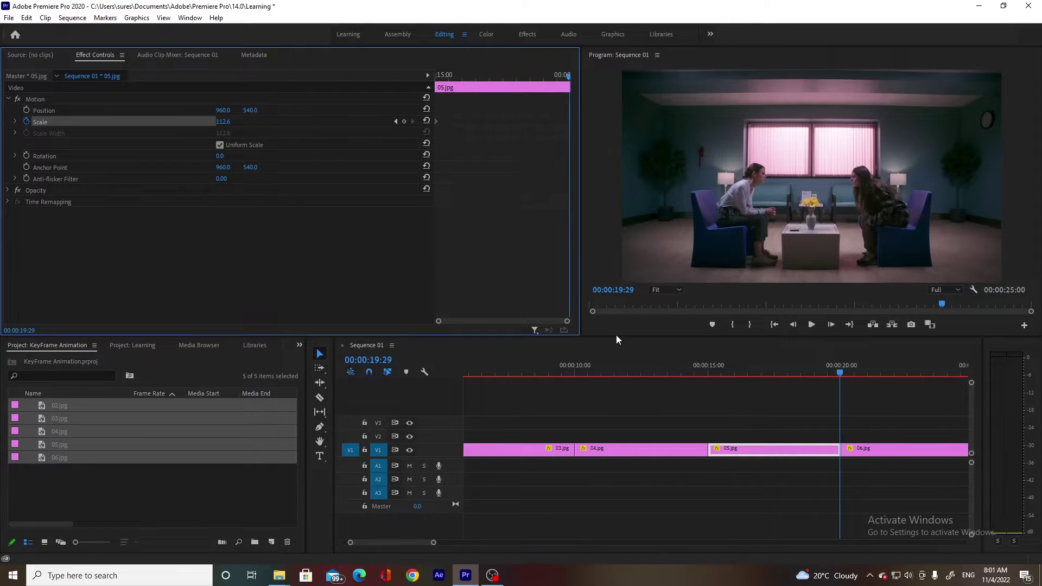
drag(225, 121, 231, 125)
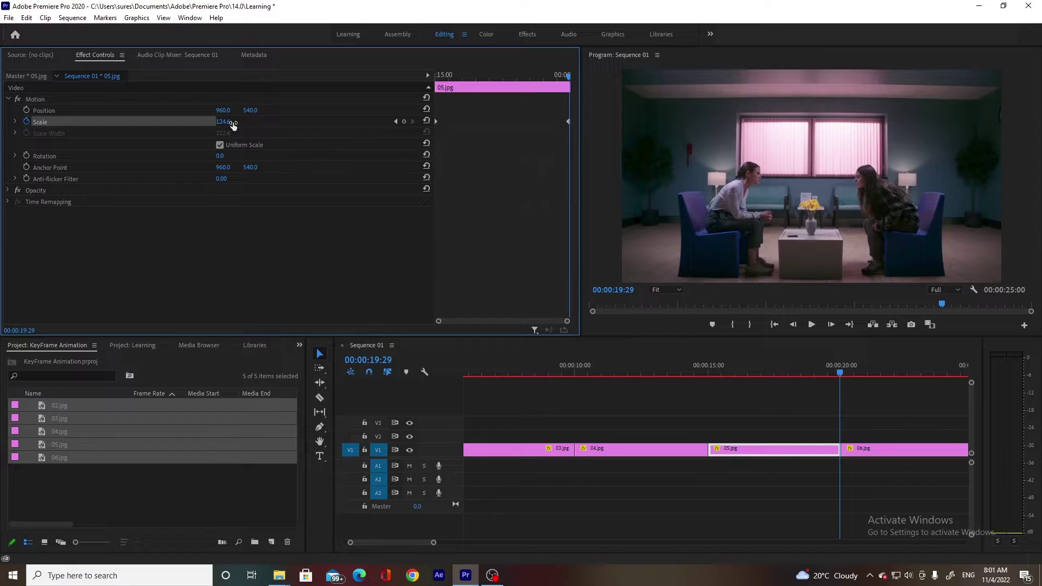
Keyframe Scale and Rotation on 06.jpg at 00:00:20:00, then rotate it to -4.0° and enlarge it at 00:00:24:29.
click(863, 451)
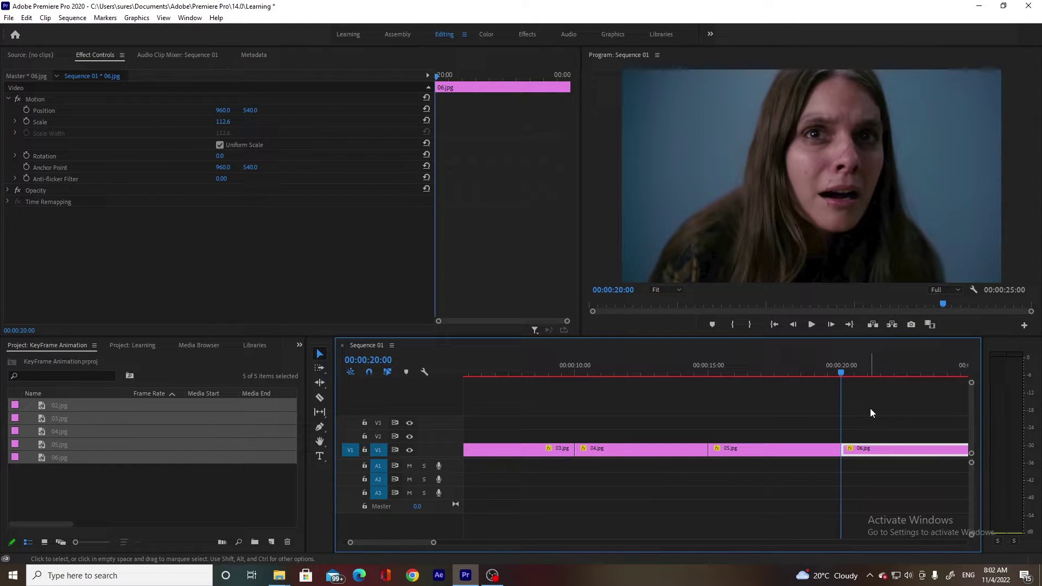
click(26, 123)
click(26, 156)
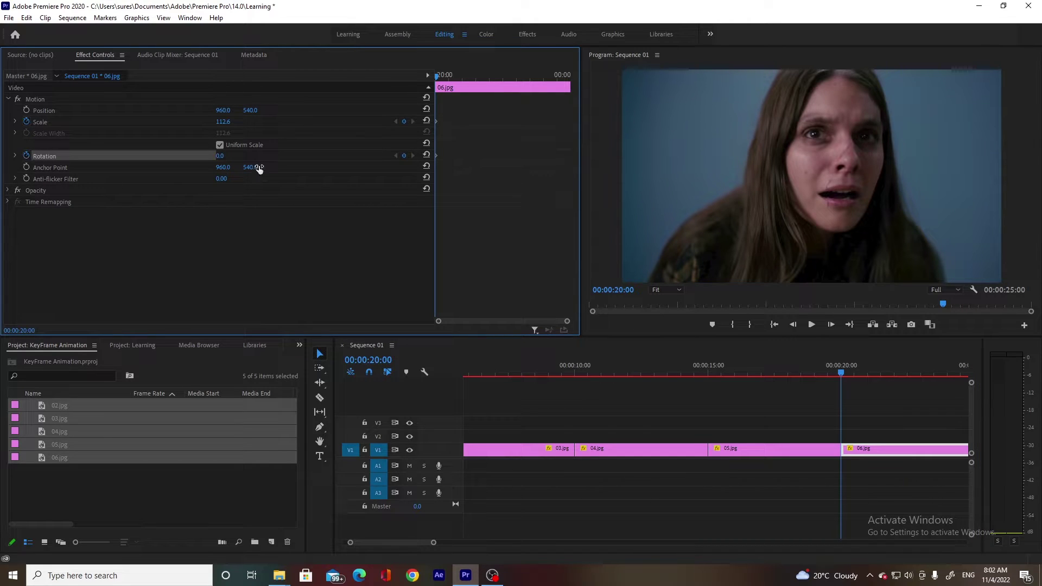
key(End)
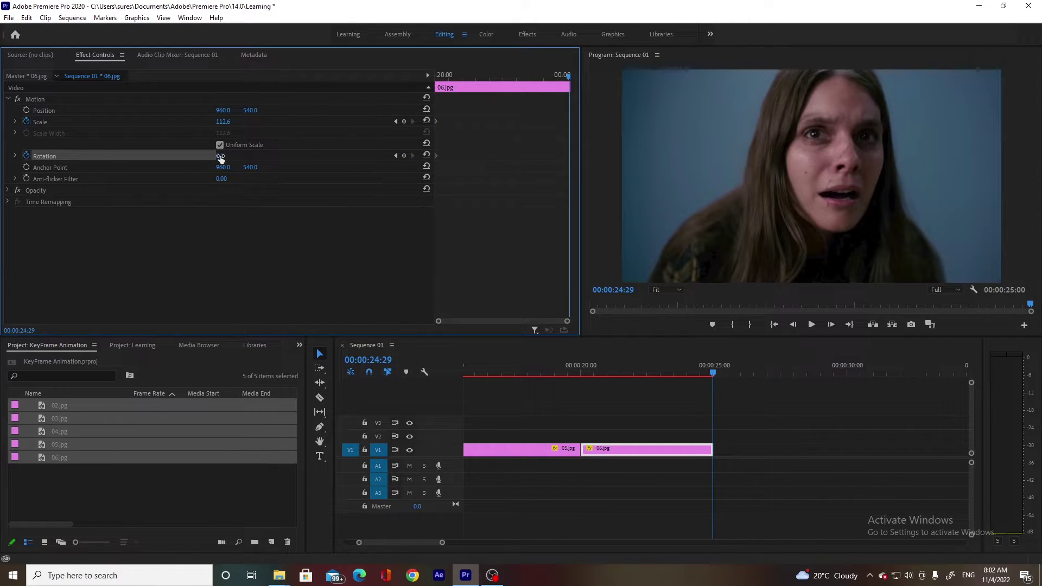
drag(220, 158, 218, 158)
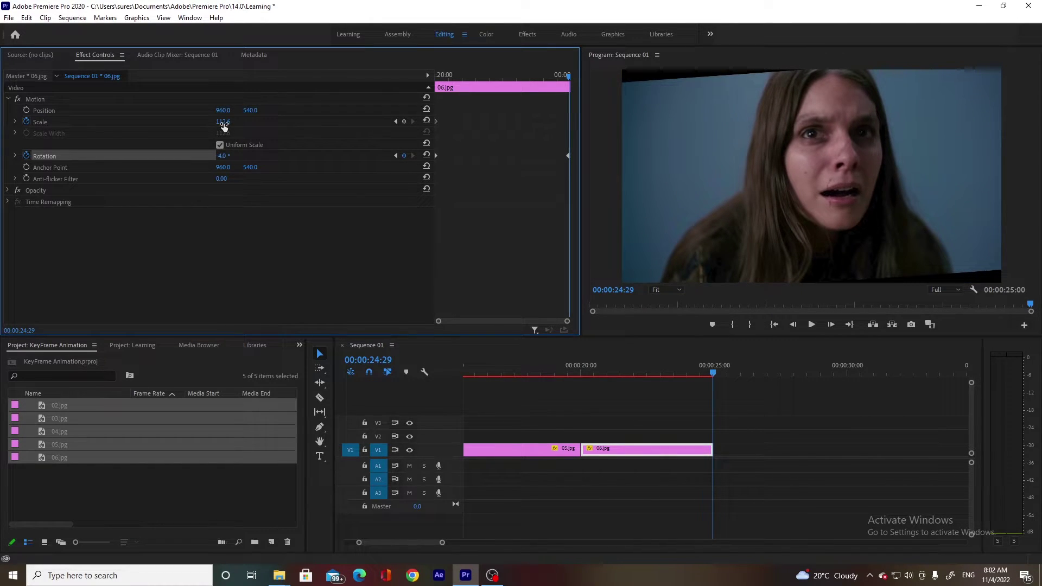
drag(223, 122, 253, 128)
Scrub back through the sequence from 06.jpg to 03.jpg to review the clip animations.
drag(712, 373, 700, 374)
click(600, 393)
key(minus)
key(minus)
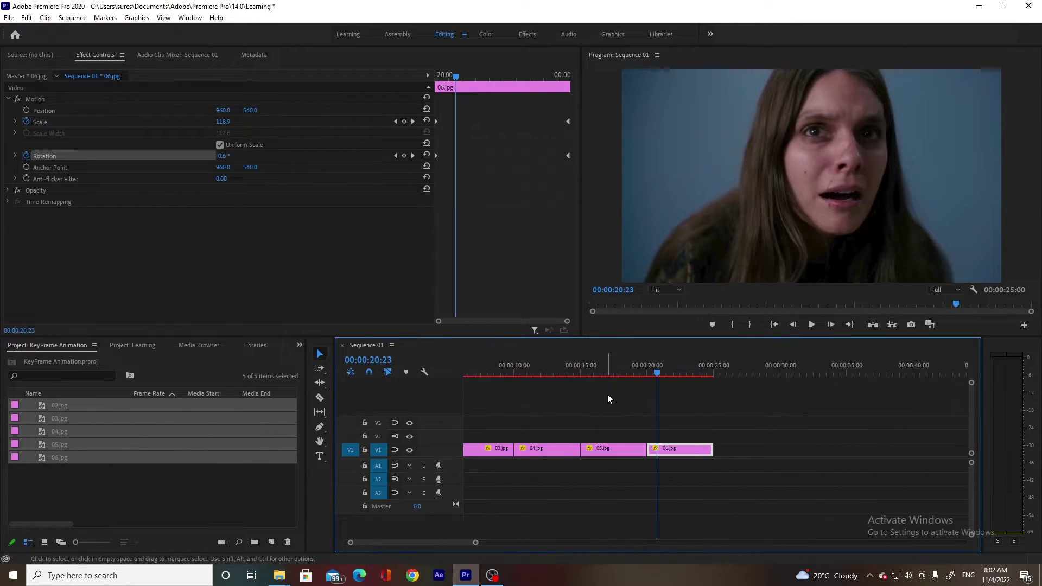
drag(588, 377, 510, 398)
key(equal)
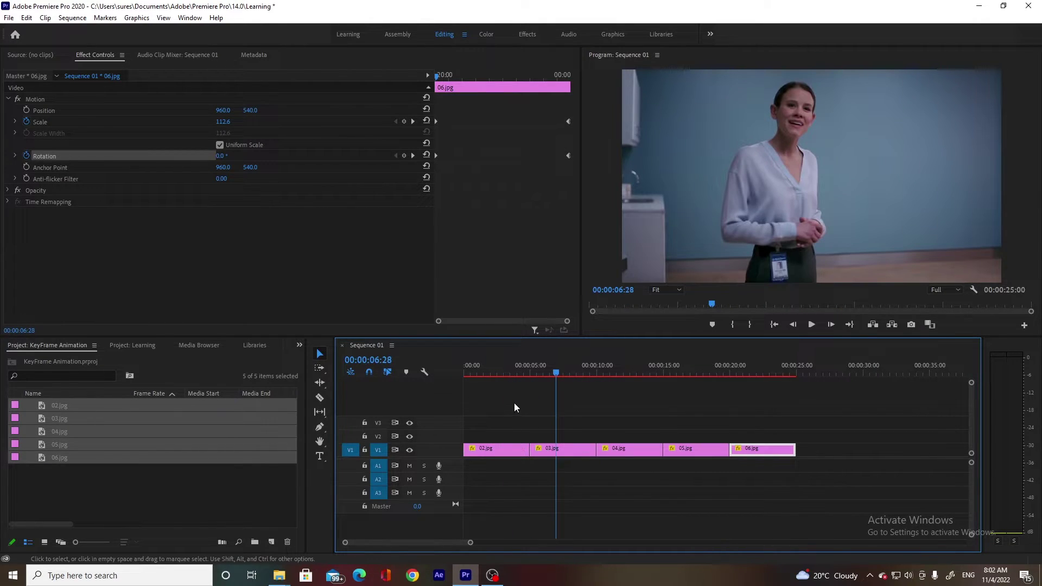
Remove all Scale keyframes from 03.jpg with the playhead at its first frame.
click(576, 448)
key(Up)
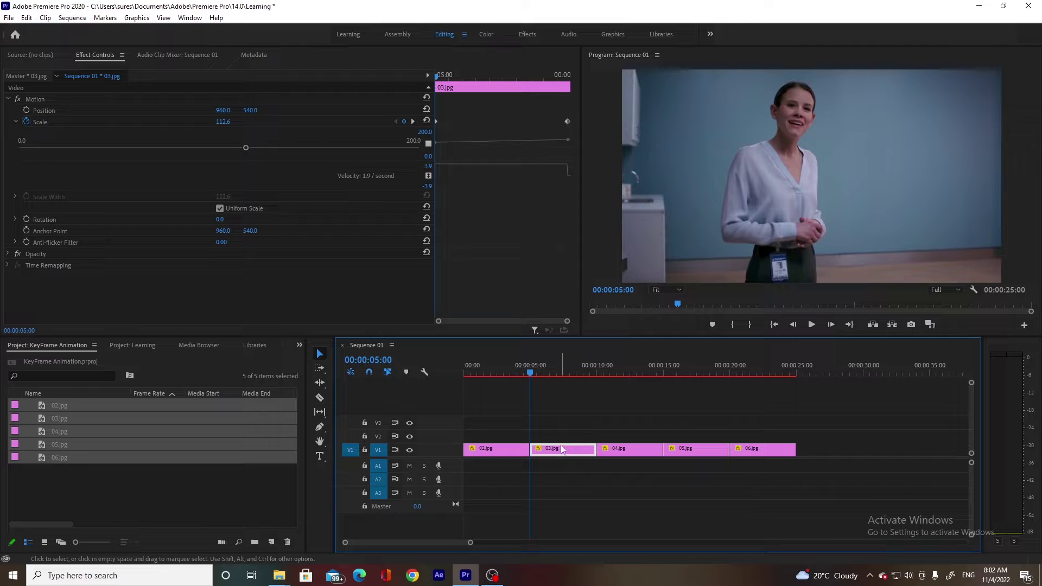
click(26, 122)
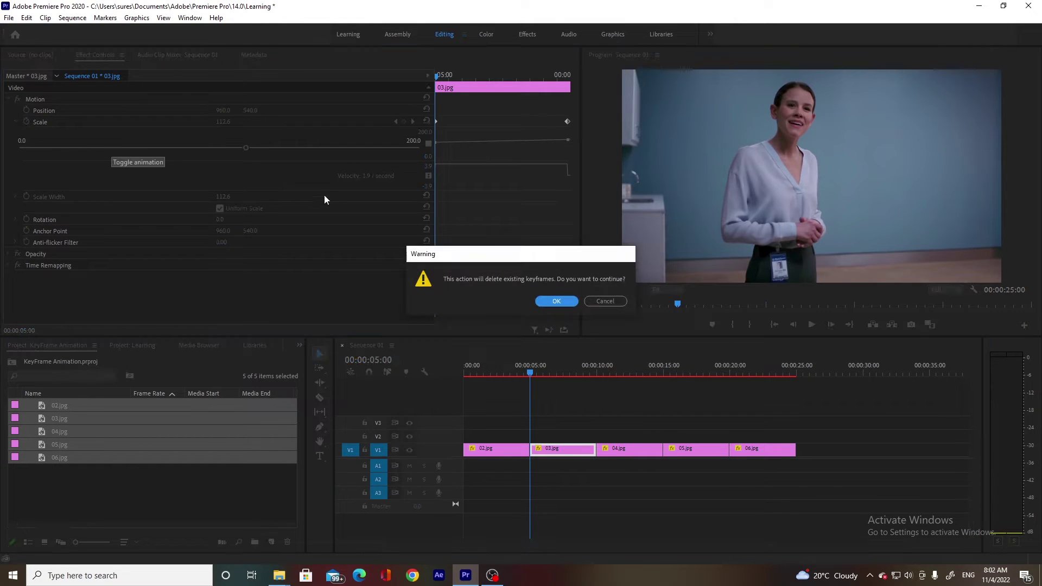
click(555, 302)
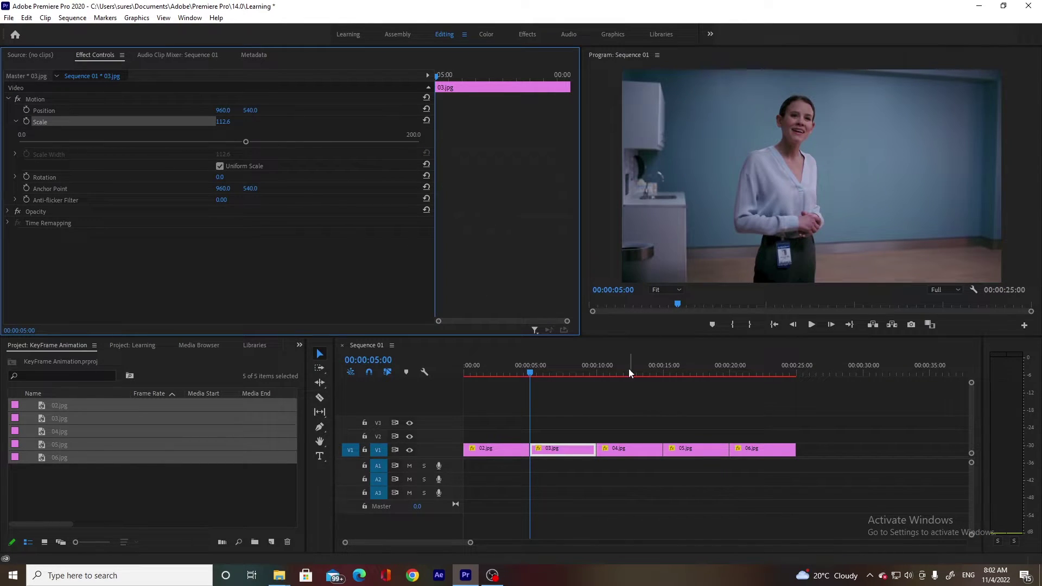
Add Scale and Rotation keyframes to 03.jpg at its first frame, 00:00:05:00.
click(565, 450)
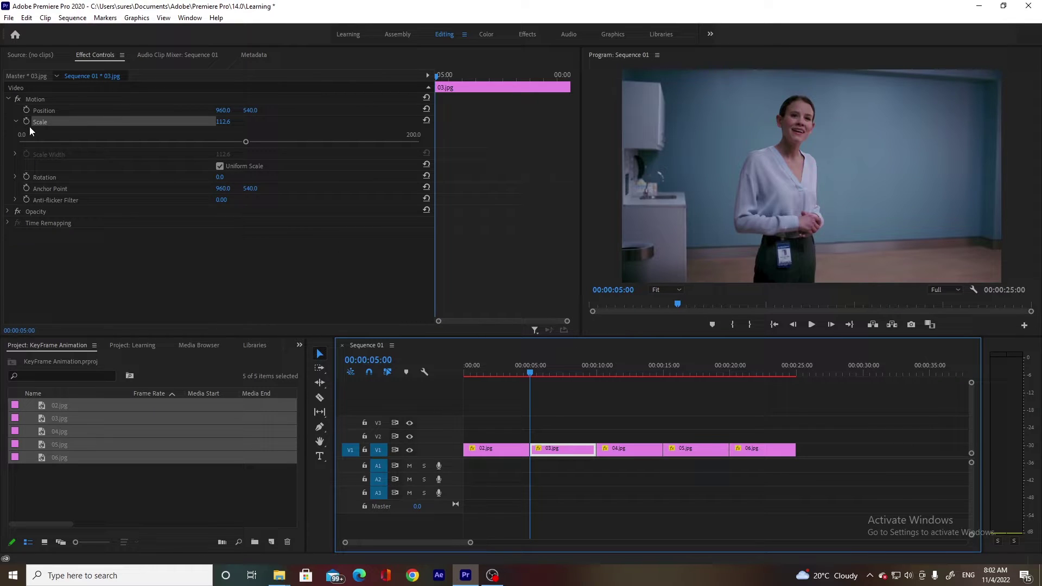
click(558, 450)
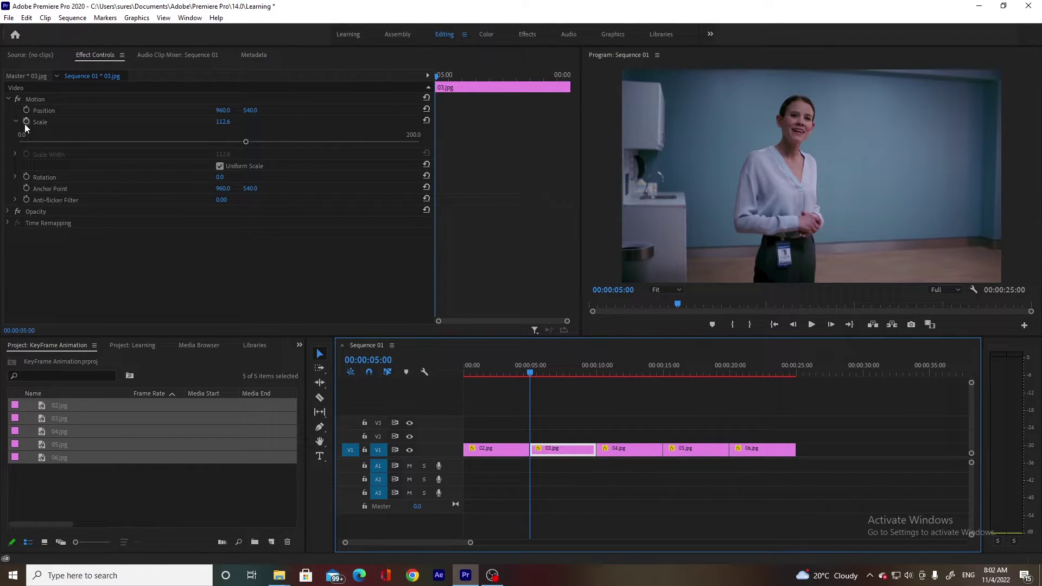
click(25, 123)
click(27, 219)
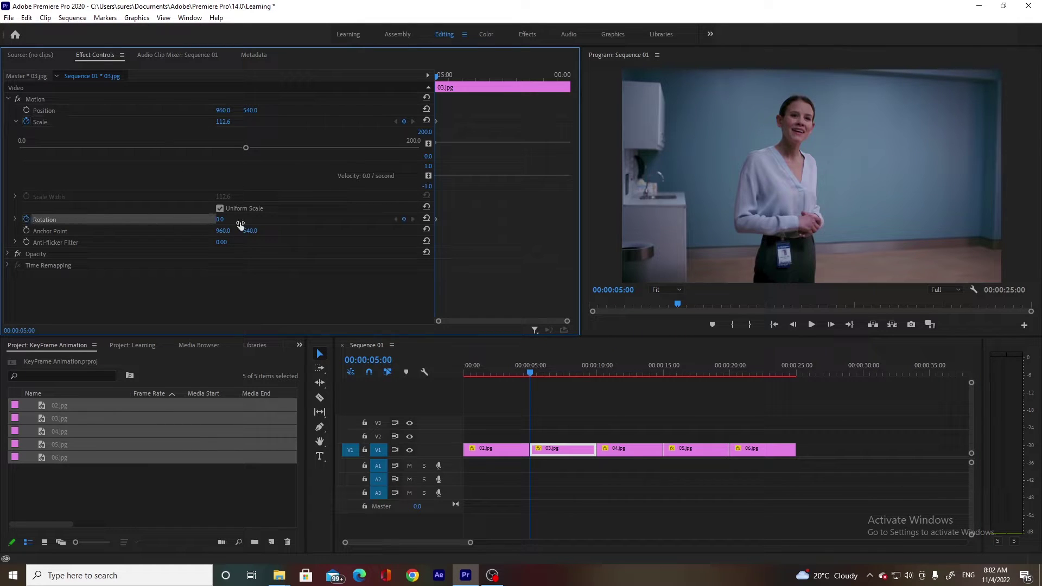
Set the scale of 03.jpg to 125.6 and its rotation to 4.0° at its last frame, 00:00:09:29.
key(Down)
key(Left)
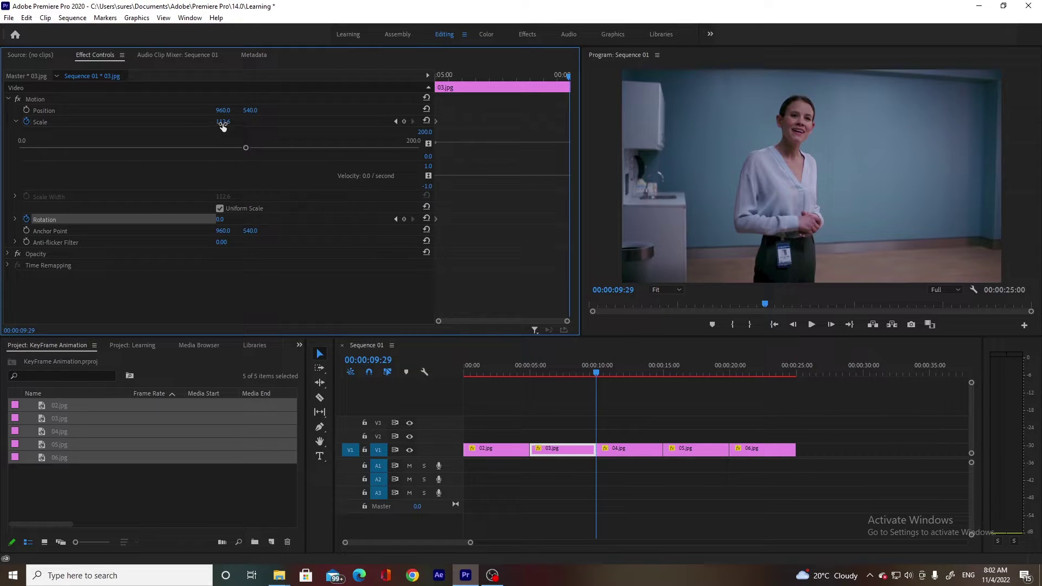
drag(224, 124, 231, 126)
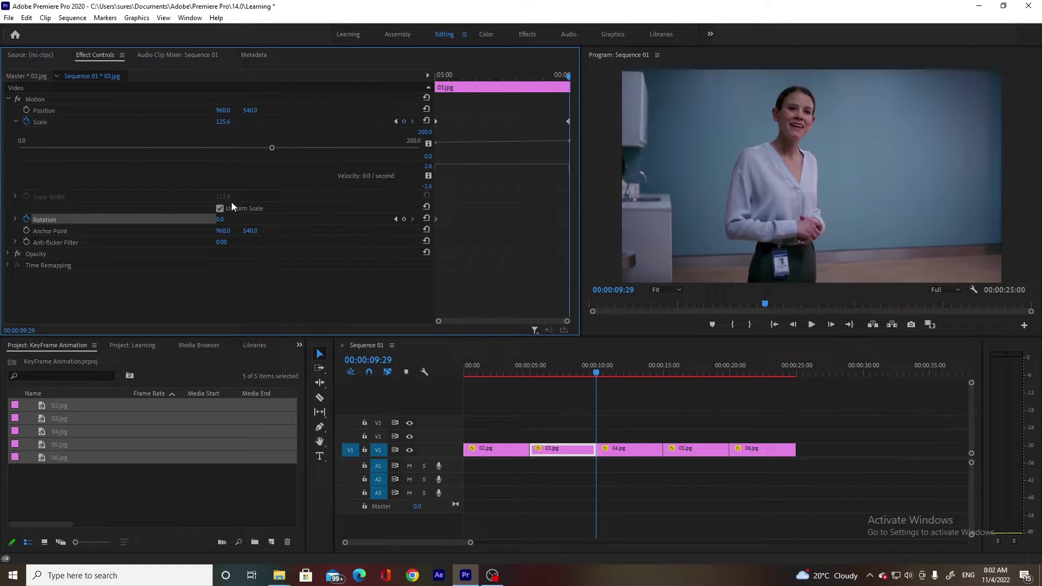
drag(222, 223, 224, 223)
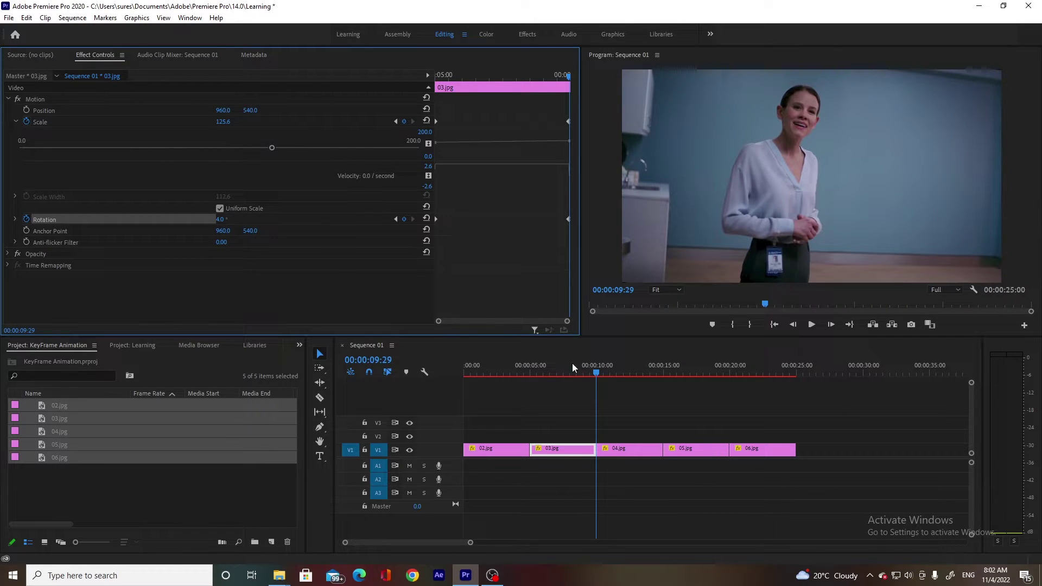
Apply the Film Dissolve video transition at each of the four cuts between the clips 02.jpg to 06.jpg.
drag(595, 373, 463, 428)
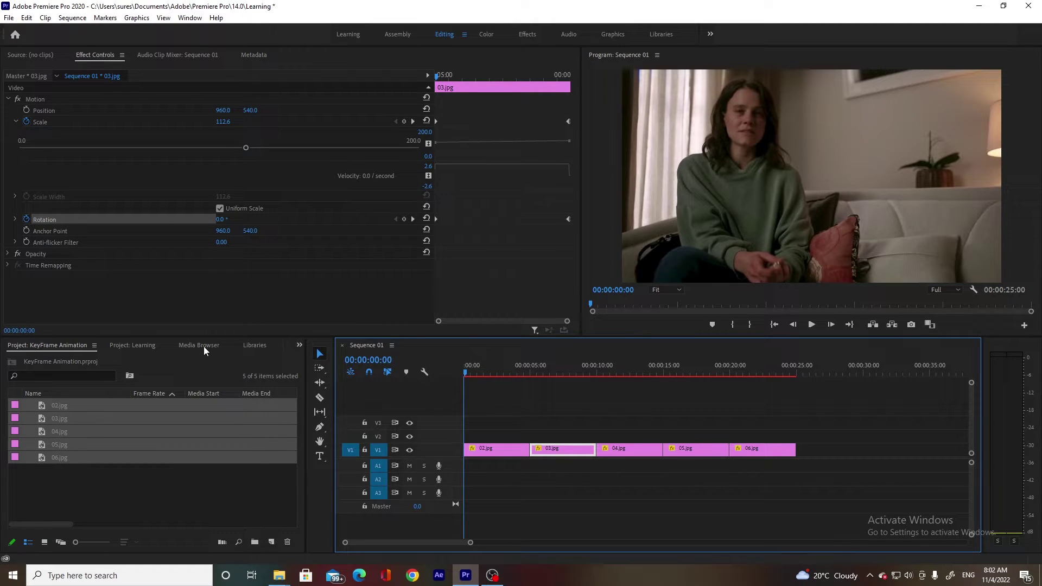
click(299, 345)
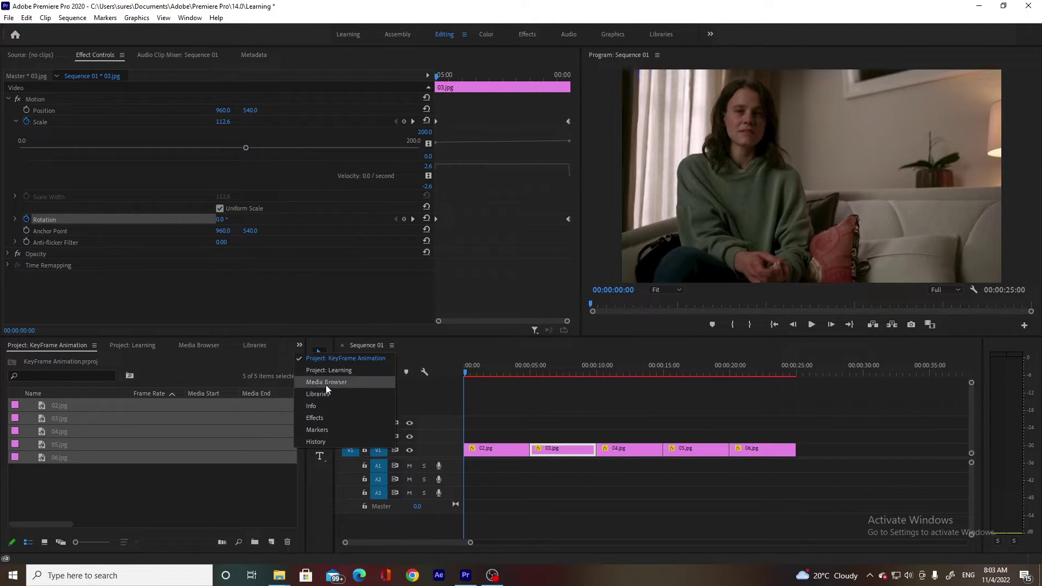
click(327, 417)
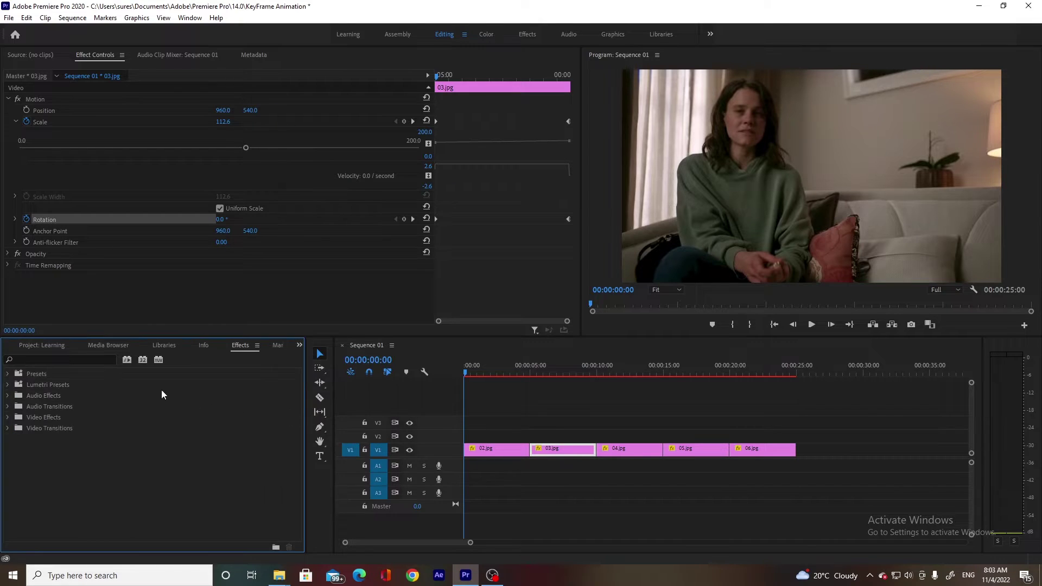
click(8, 429)
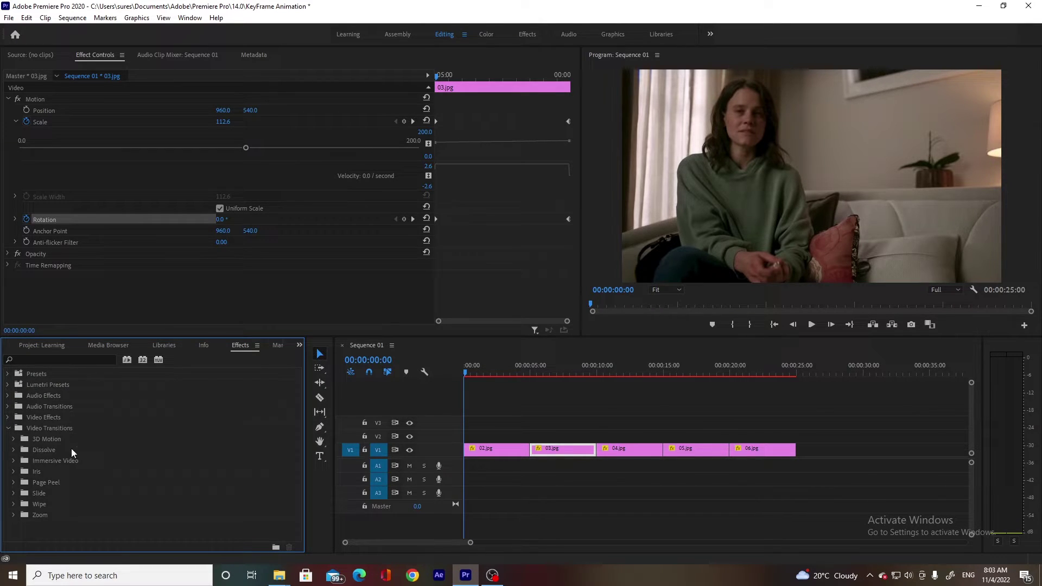
click(13, 450)
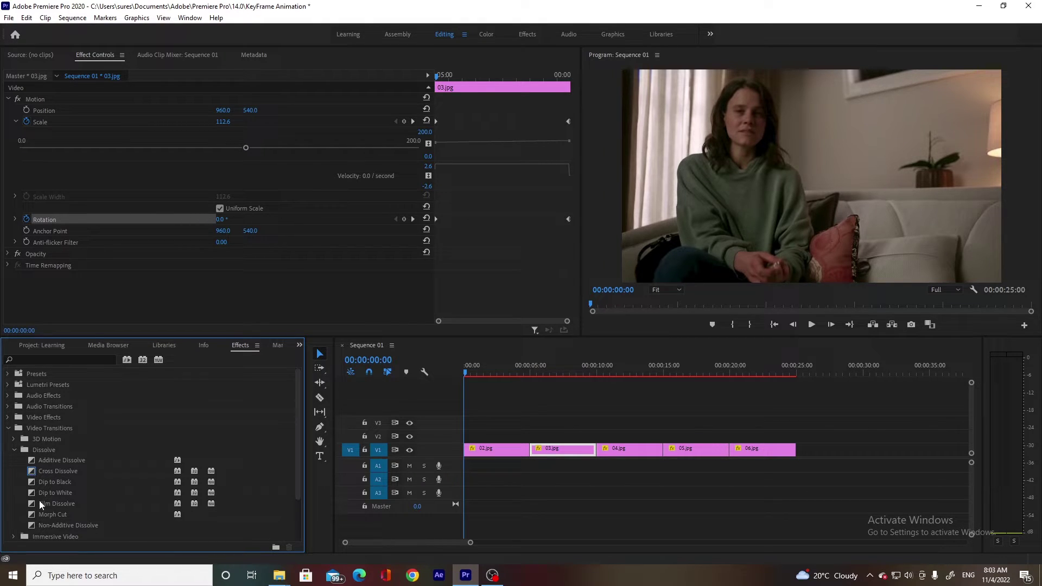
drag(39, 503, 532, 453)
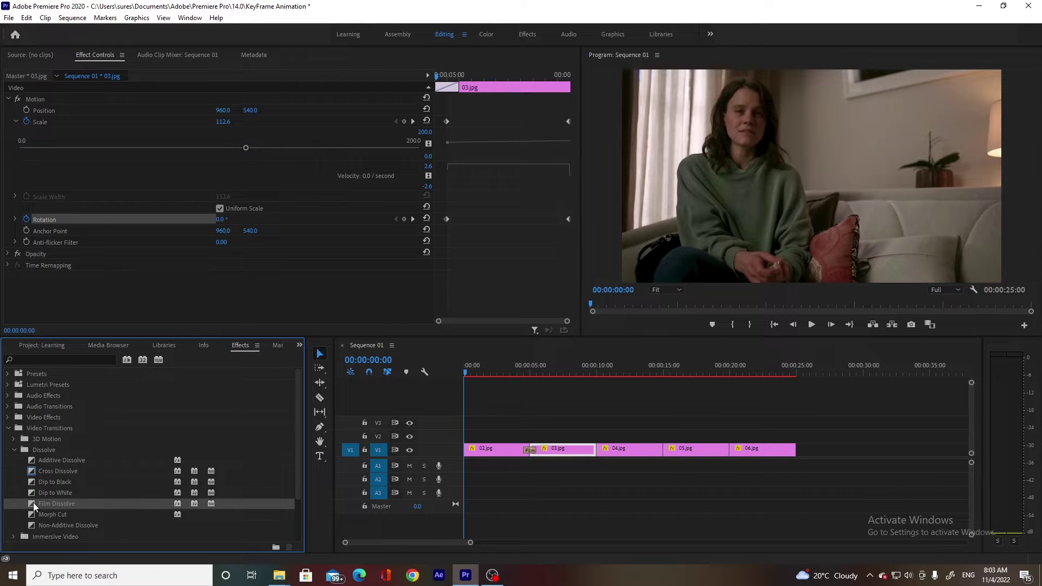
drag(33, 502, 597, 453)
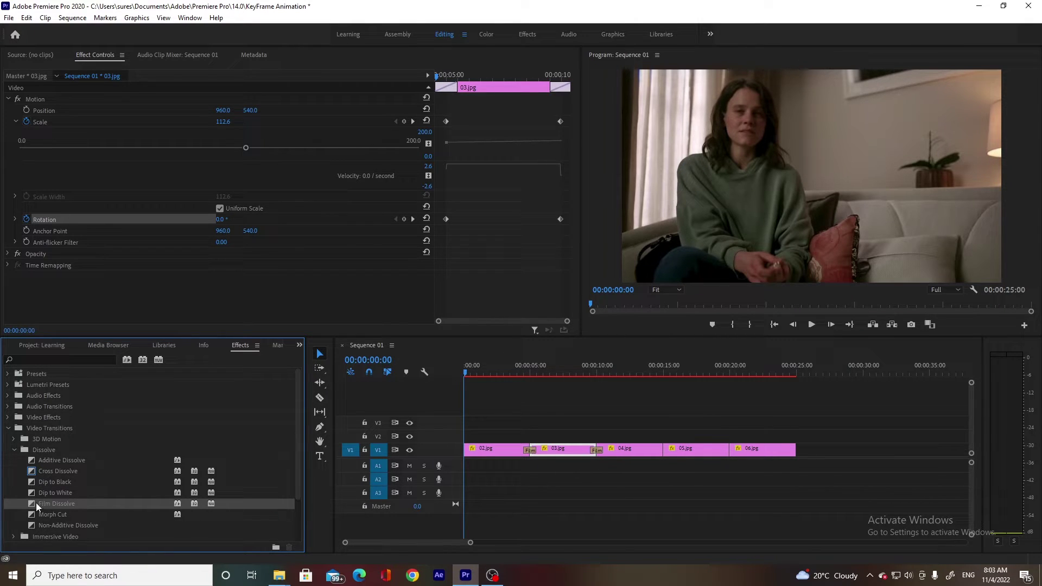
drag(36, 506, 665, 452)
drag(33, 505, 733, 460)
Preview the first dissolve and lengthen the four Film Dissolves, in sequence order, to 00:00:02:12, 00:00:02:08, 00:00:01:26 and 00:00:02:00.
click(537, 372)
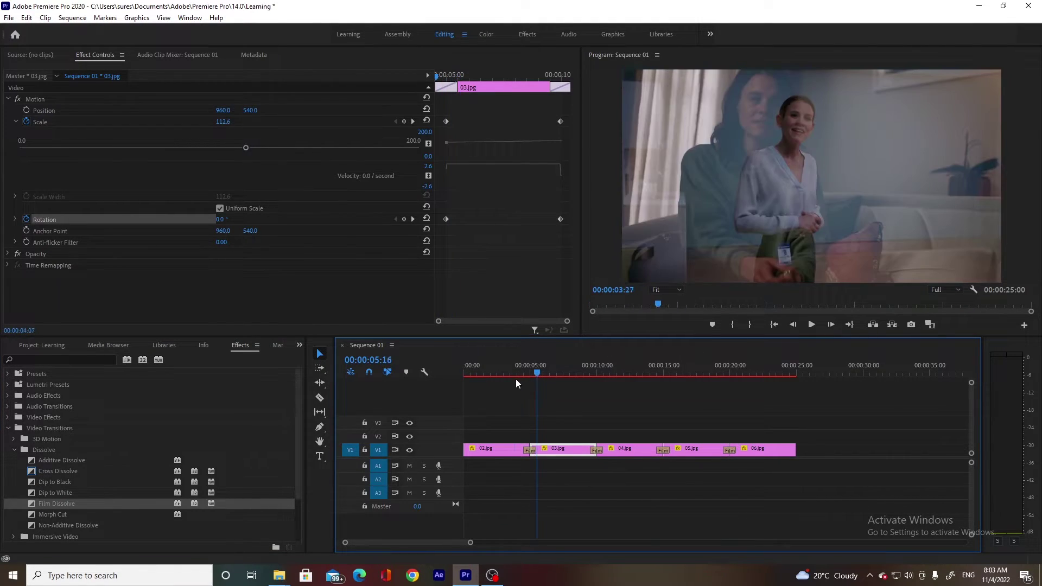
drag(515, 384, 514, 380)
key(=)
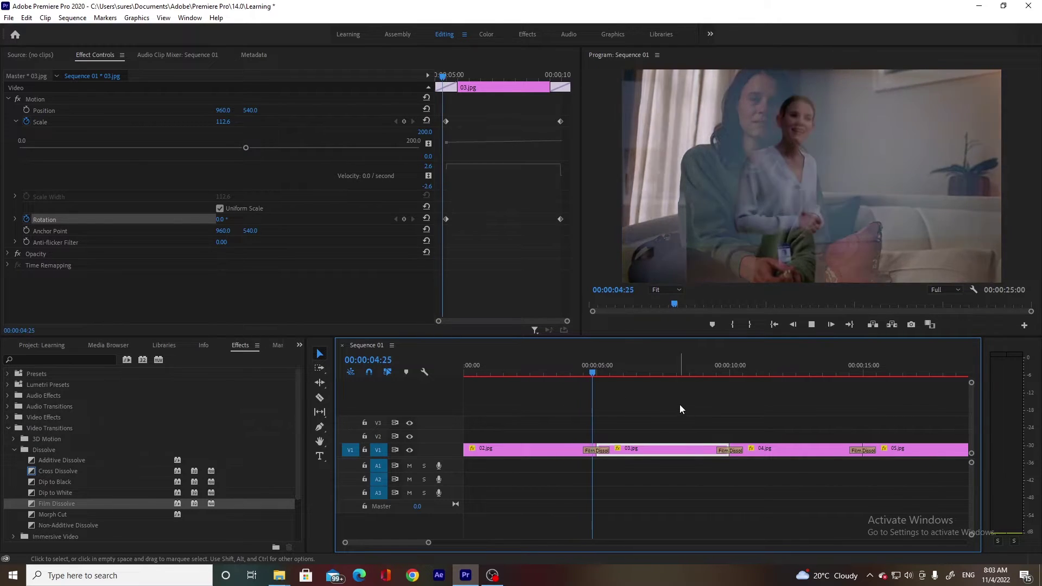
drag(597, 372, 584, 377)
drag(584, 450, 566, 451)
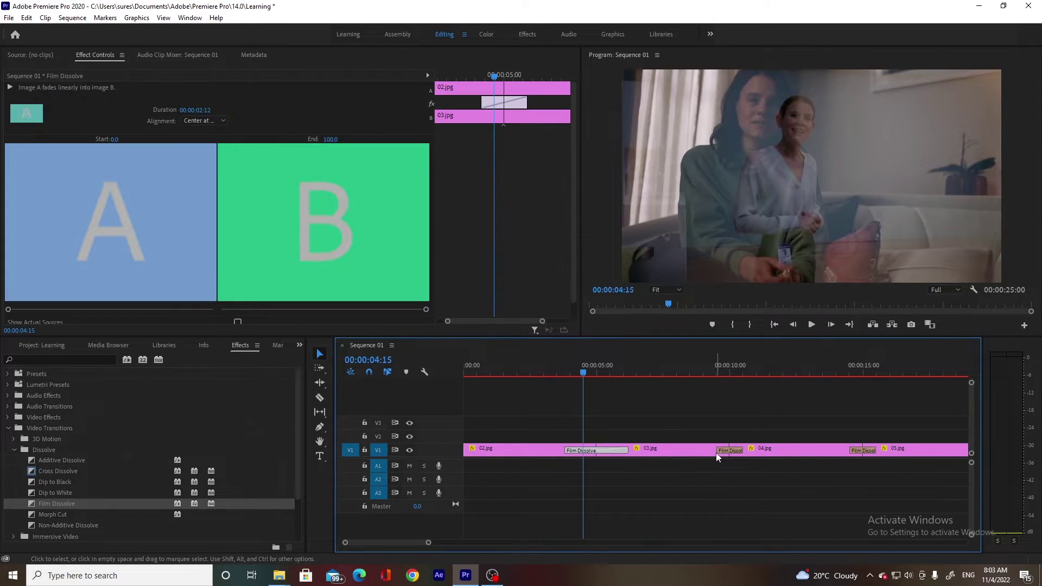
drag(717, 451, 704, 449)
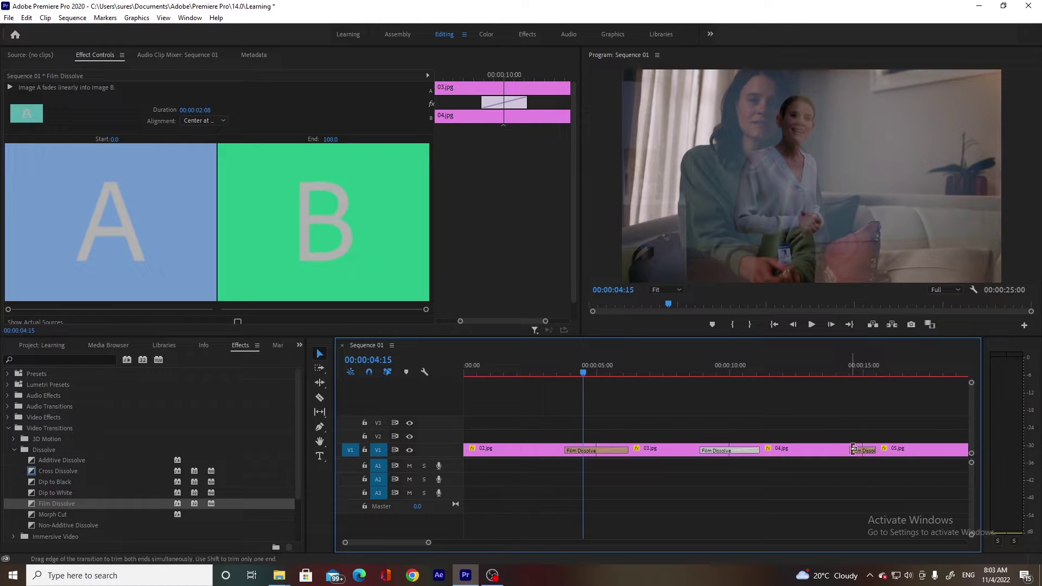
drag(847, 449, 845, 449)
key(minus)
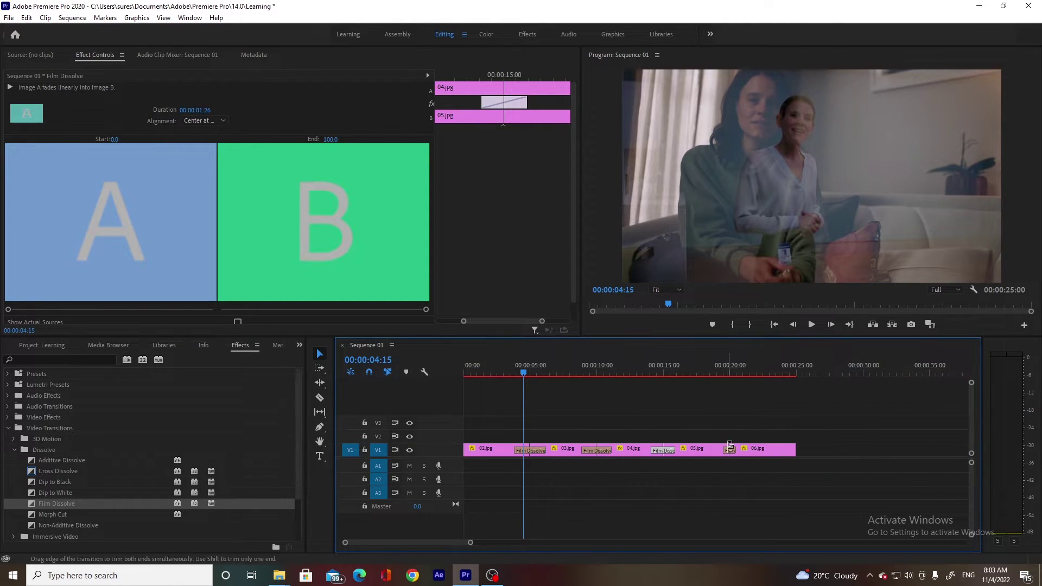
drag(725, 451, 721, 452)
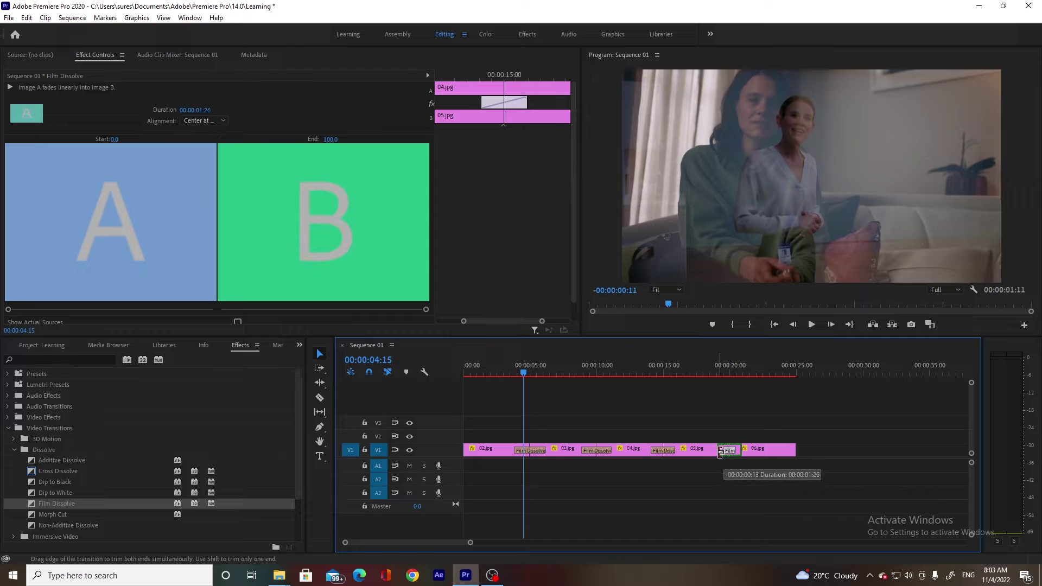
Move the ending Position, Scale and Rotation keyframes of 02.jpg to the end of its outgoing dissolve and play back the transition.
key(equal)
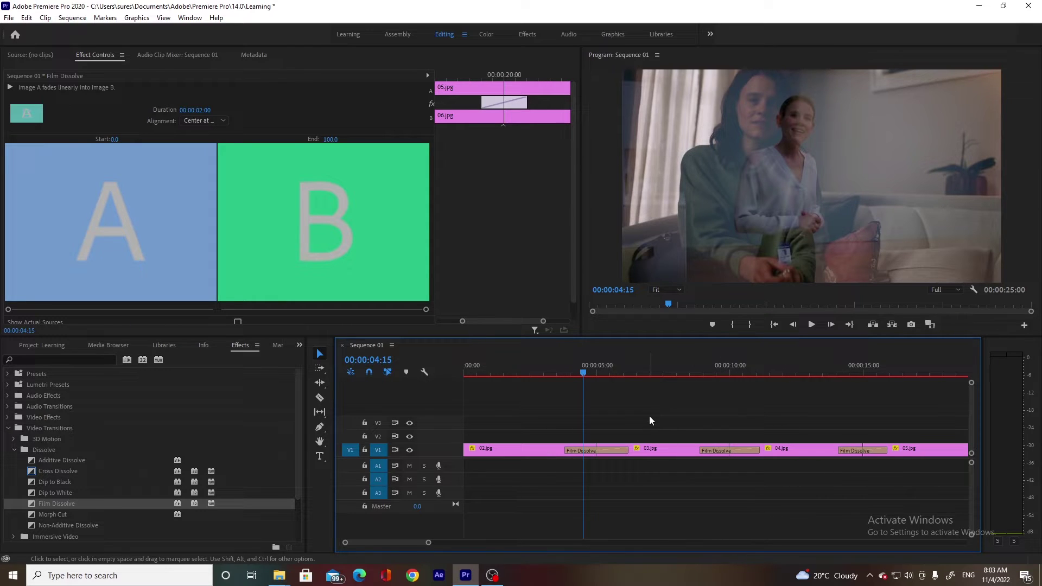
click(649, 415)
click(549, 449)
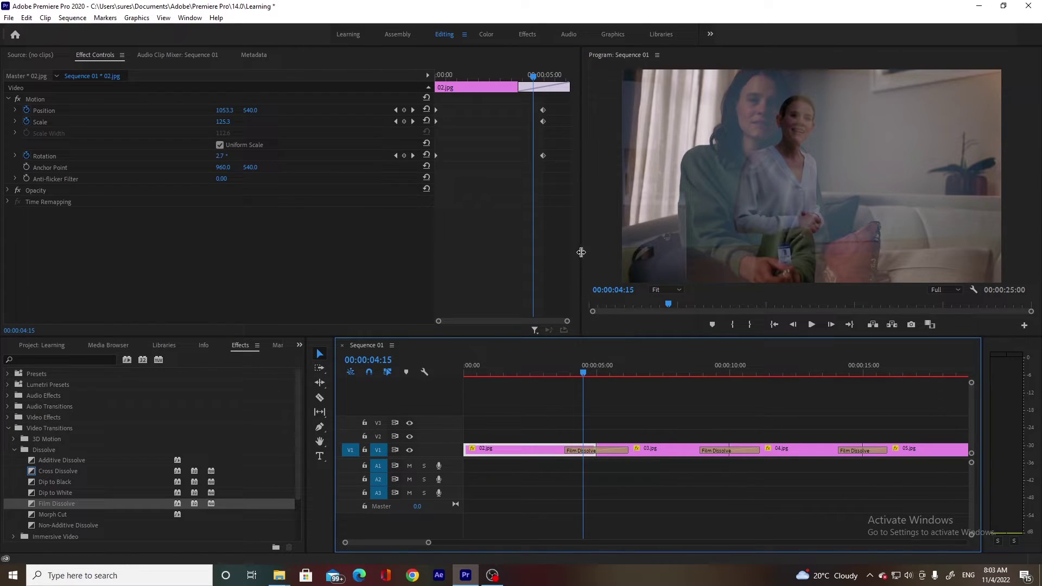
key(Down)
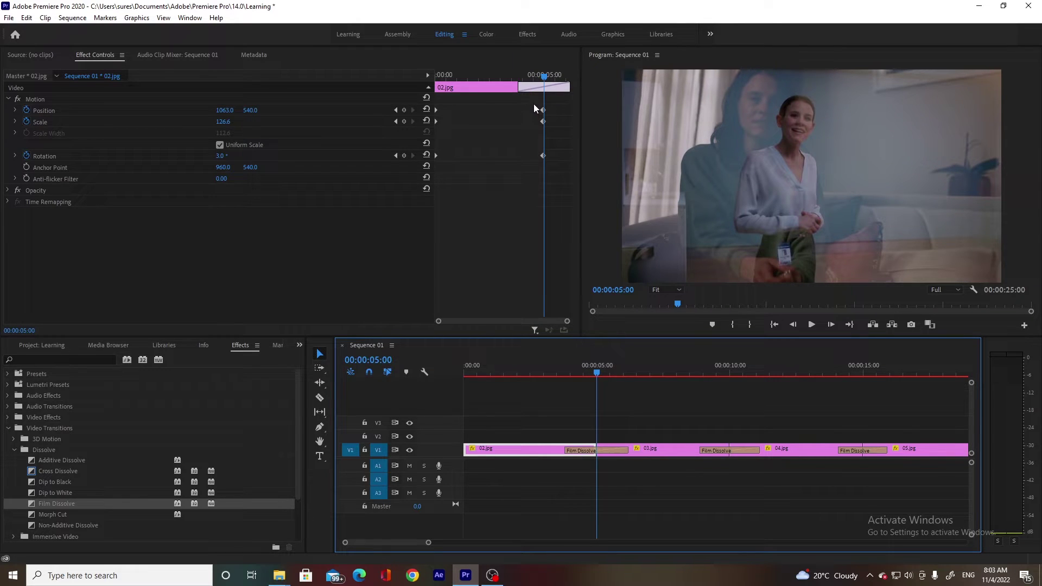
drag(534, 104, 570, 158)
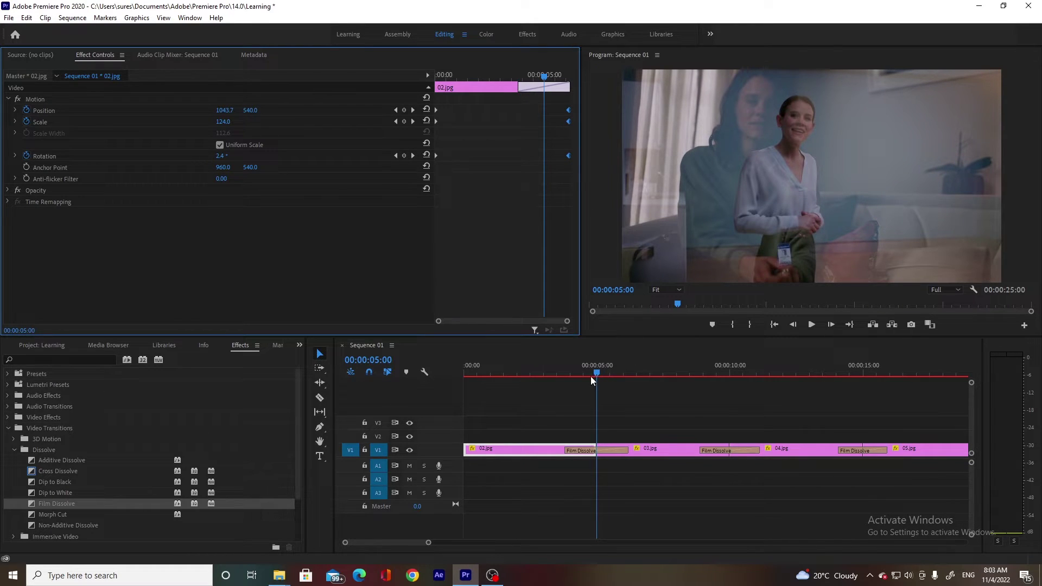
drag(596, 373, 555, 383)
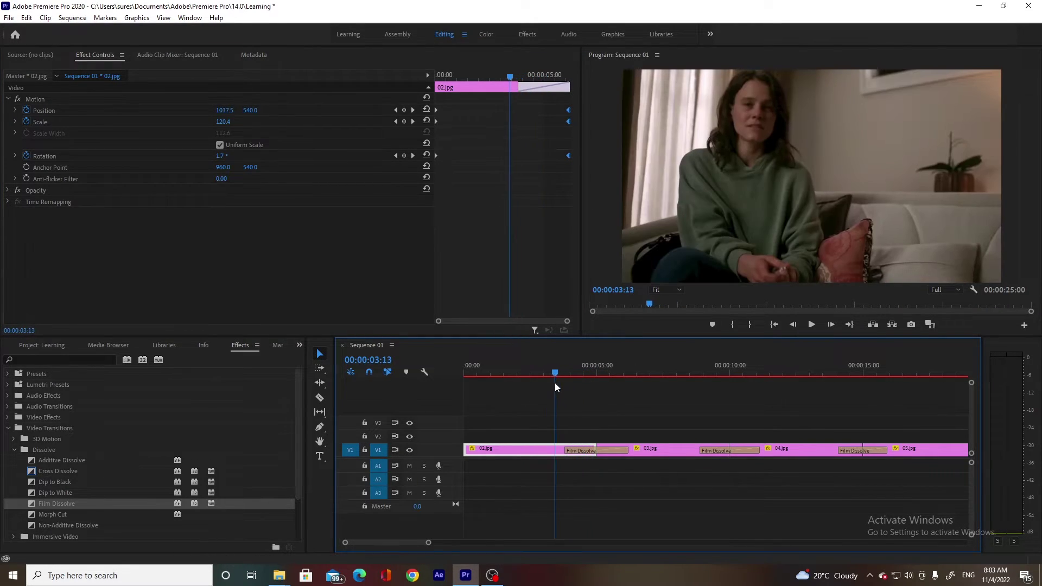
click(581, 399)
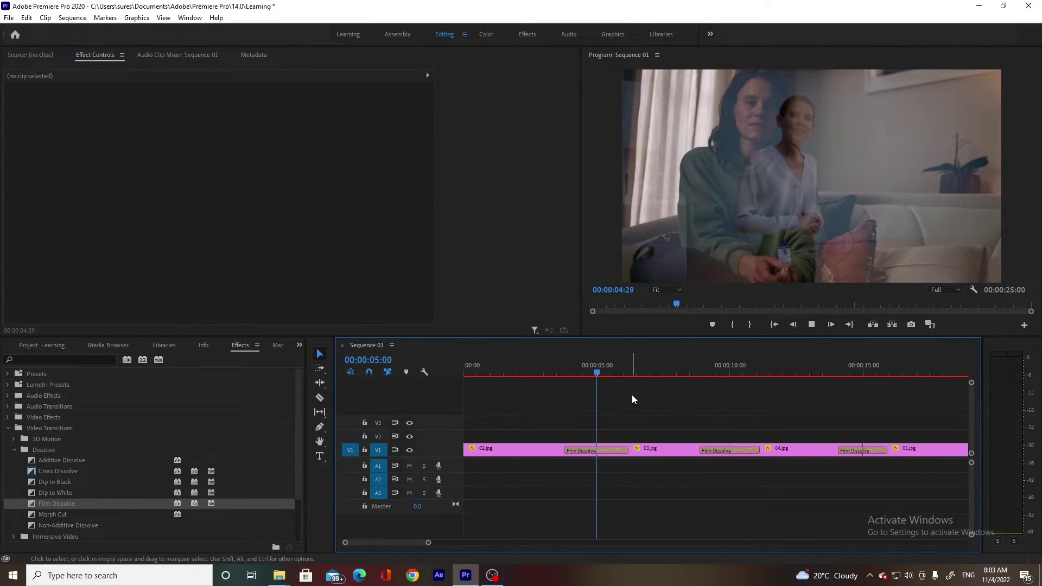
key(space)
Move the starting Scale and Rotation keyframes of 03.jpg to the beginning of its incoming dissolve and play back the transition.
click(643, 449)
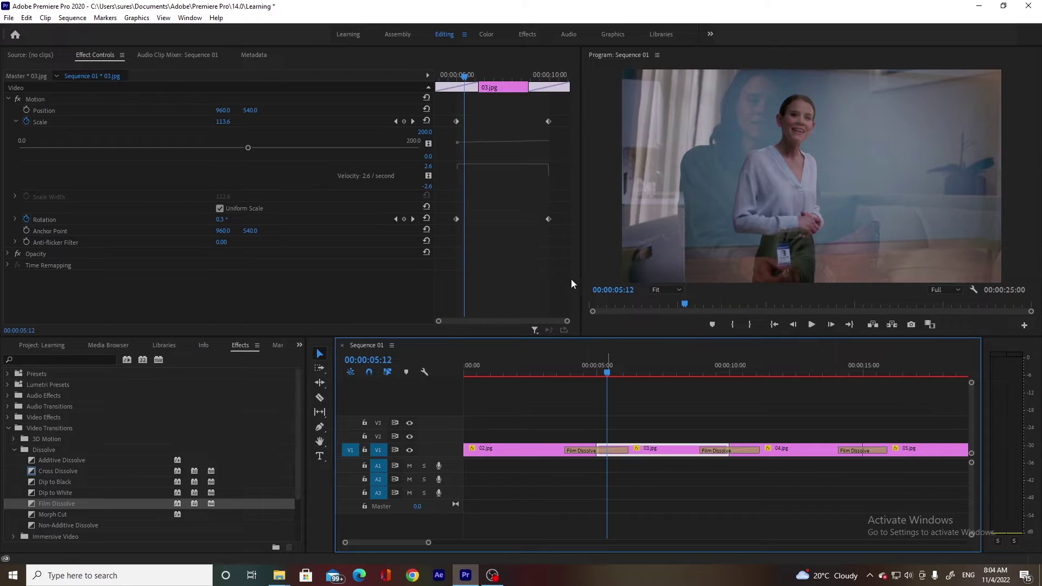
drag(445, 115, 433, 219)
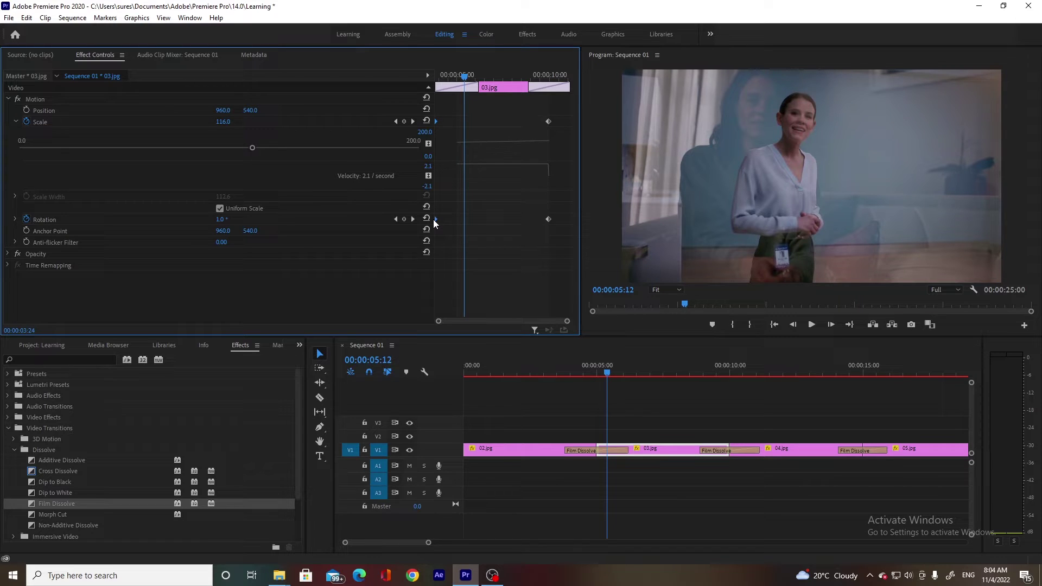
drag(592, 372, 559, 374)
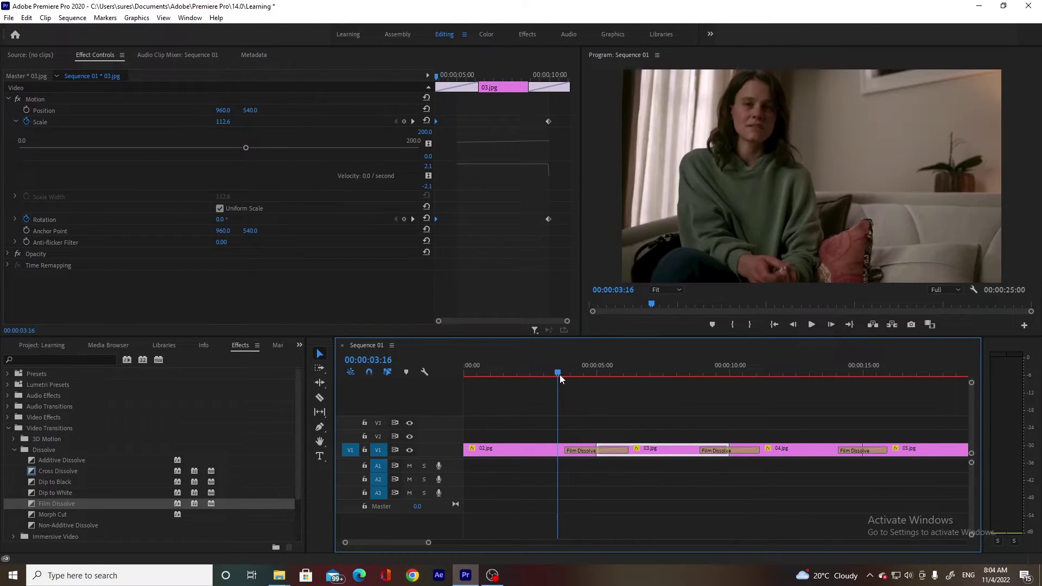
click(605, 393)
key(space)
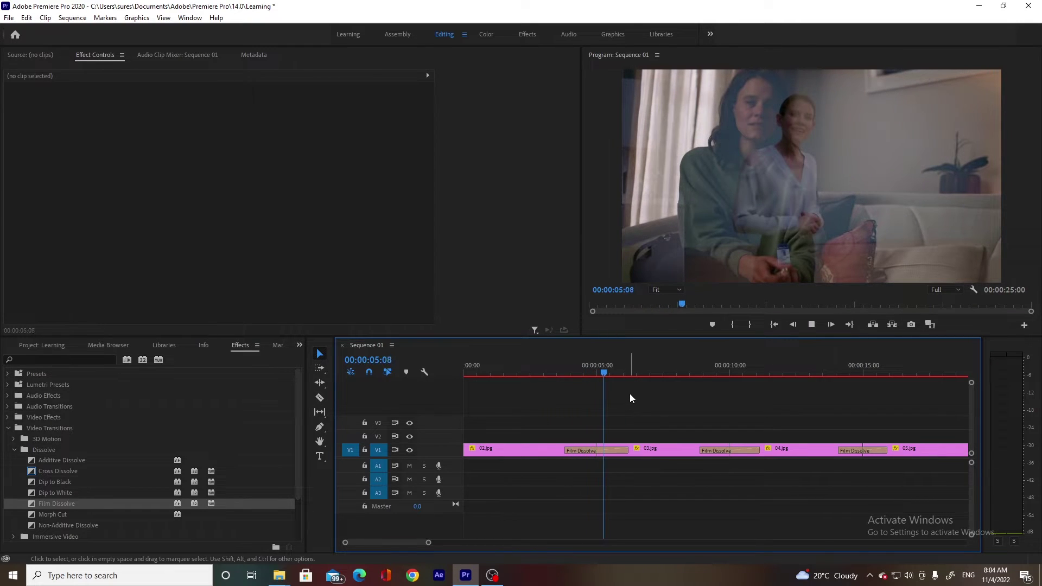
key(space)
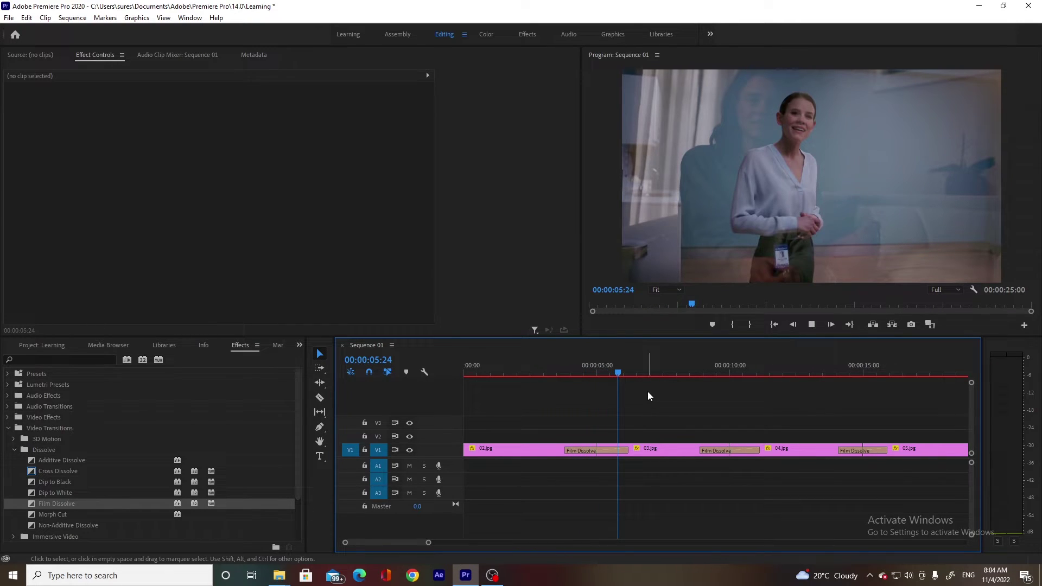
key(space)
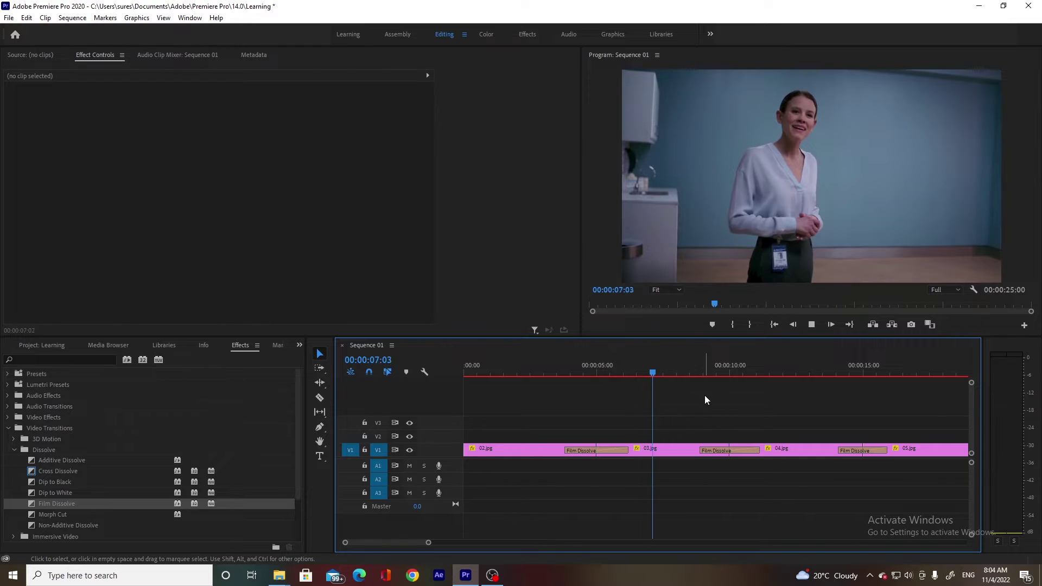
key(space)
Move the ending Scale and Rotation keyframes of 03.jpg to the end of its outgoing dissolve.
click(687, 449)
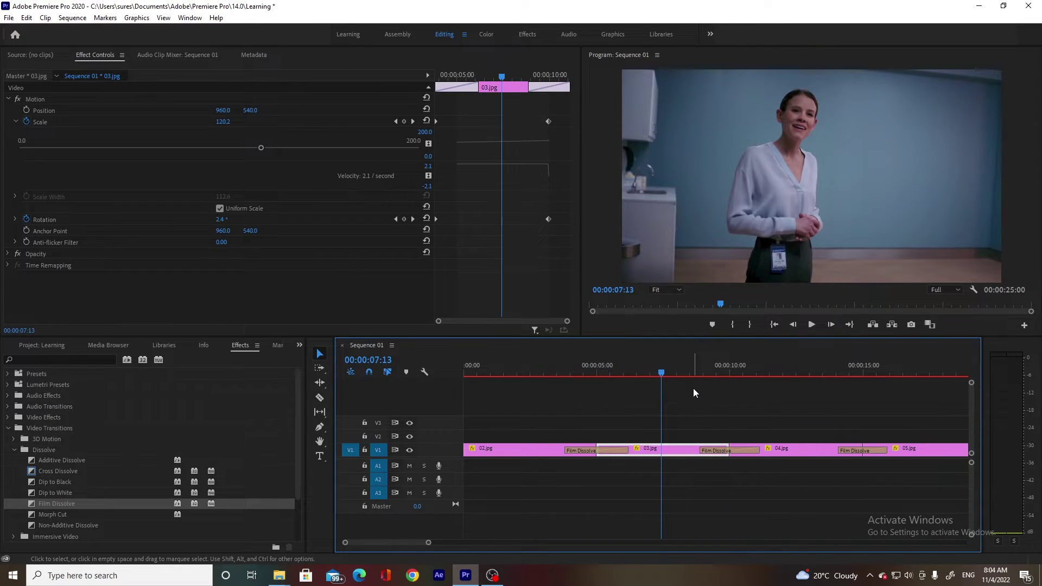
key(Down)
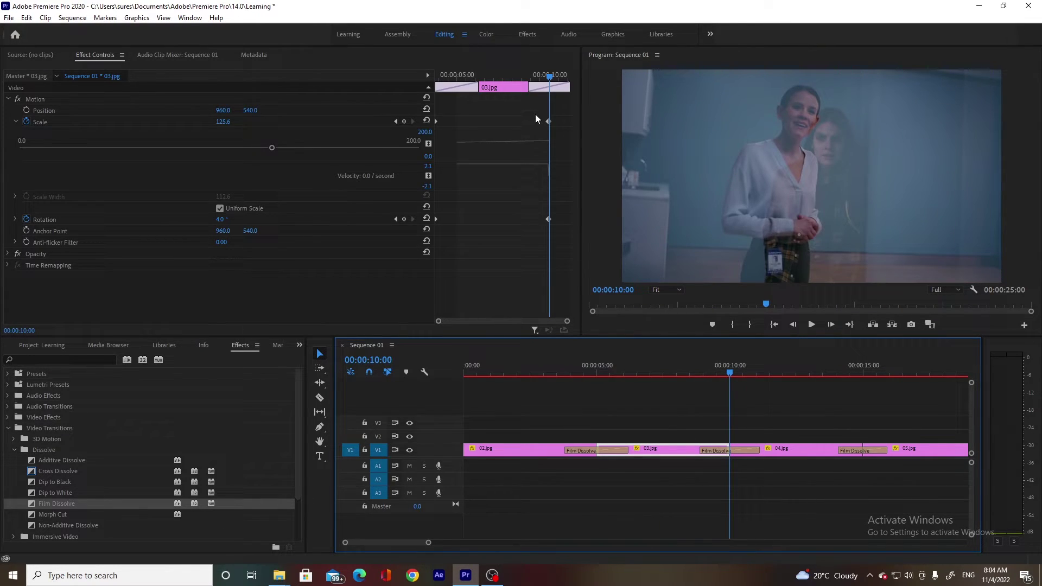
drag(535, 114, 571, 218)
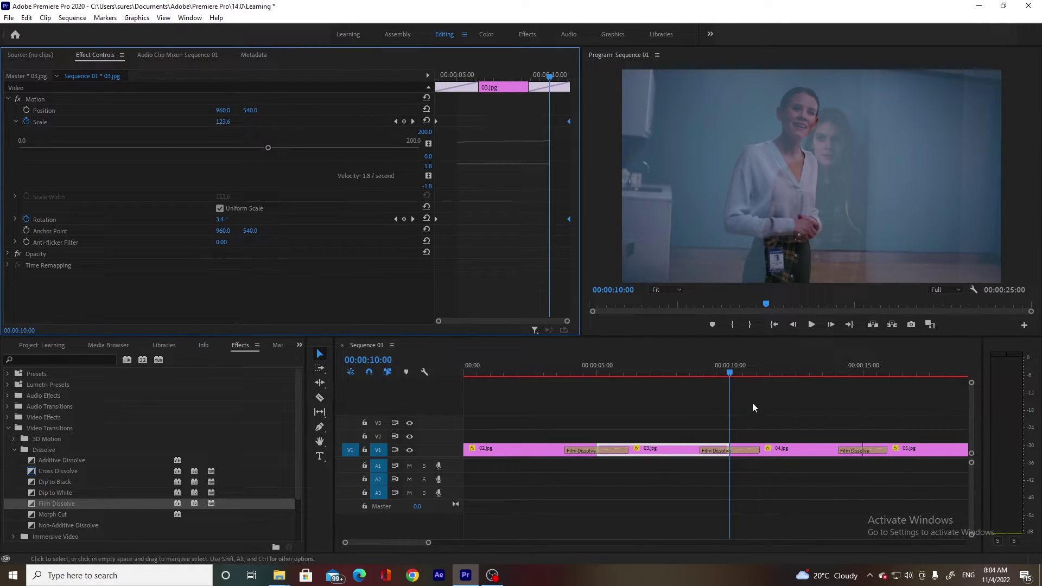
Move the Scale and Rotation keyframes of 04.jpg outward to the start of its incoming dissolve and the end of its outgoing dissolve.
click(771, 448)
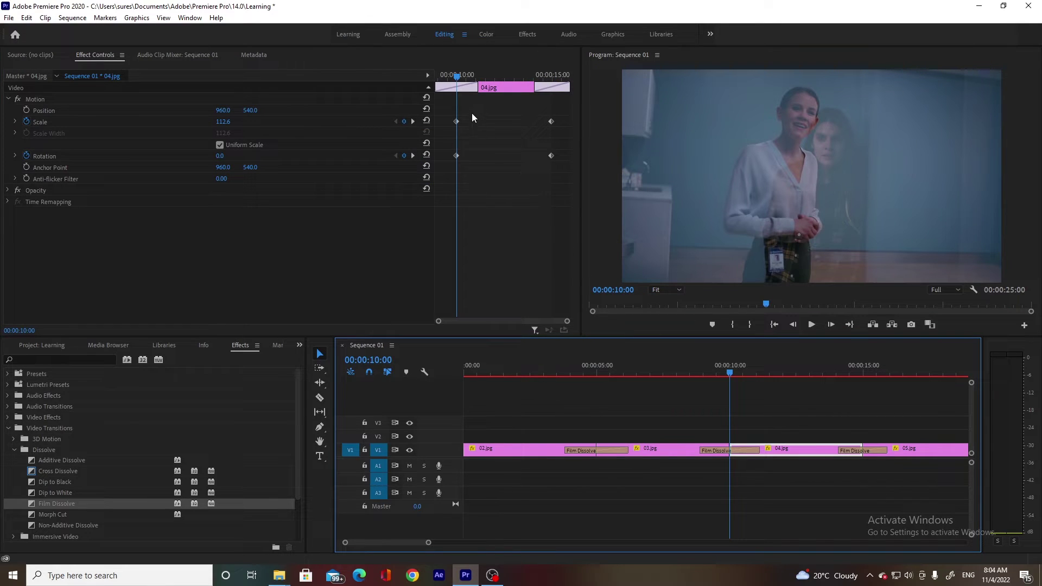
mouse_move(472, 114)
mouse_down()
mouse_move(438, 173)
mouse_move(456, 167)
mouse_move(434, 157)
mouse_up()
mouse_move(537, 111)
mouse_down()
mouse_move(561, 166)
mouse_move(556, 156)
mouse_move(570, 156)
mouse_up()
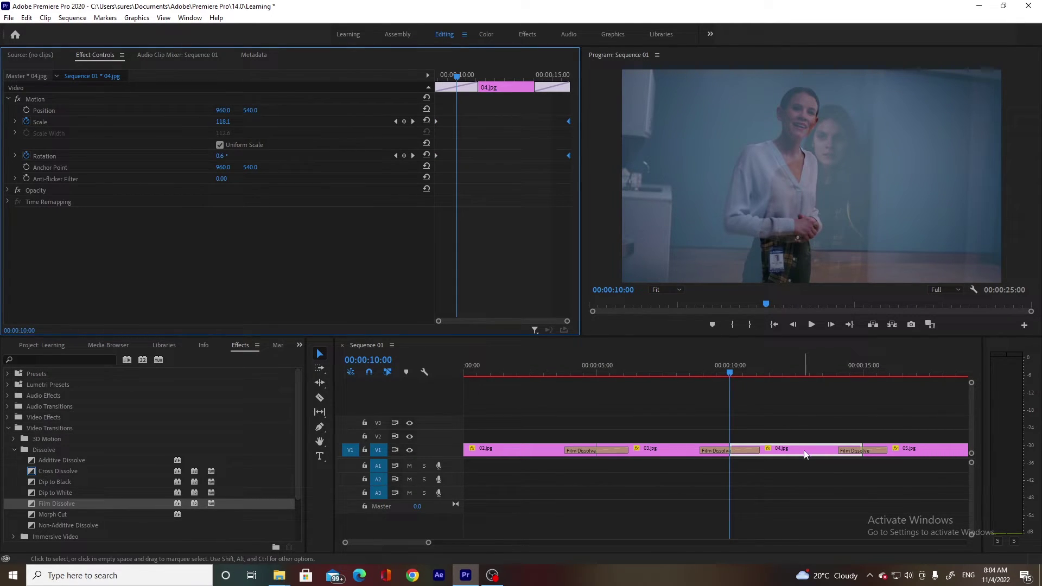
Move the Scale keyframes of 05.jpg outward to the start of its incoming dissolve and the end of its outgoing dissolve.
click(905, 453)
key(Down)
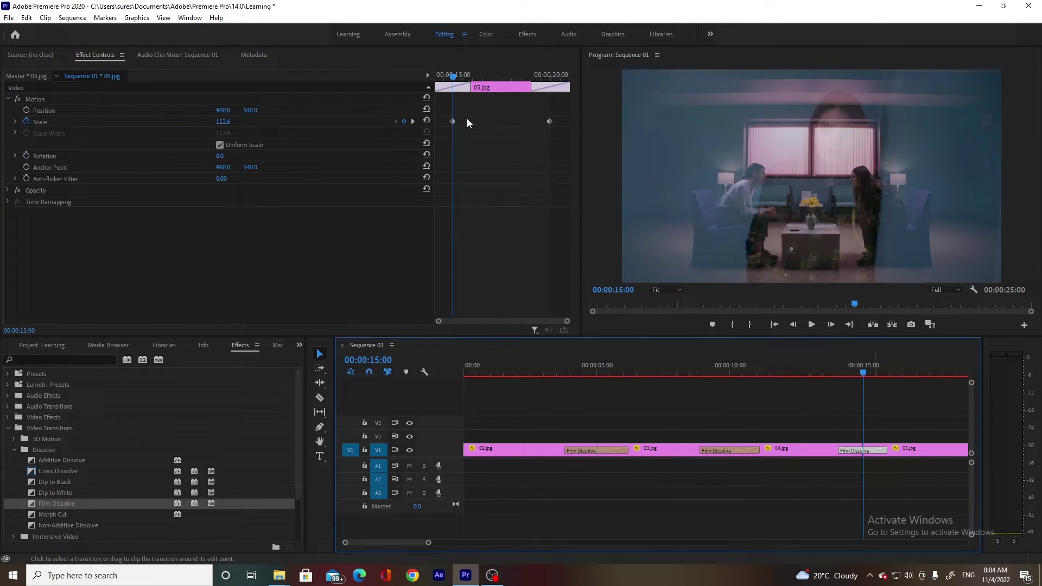
key(ctrl+d)
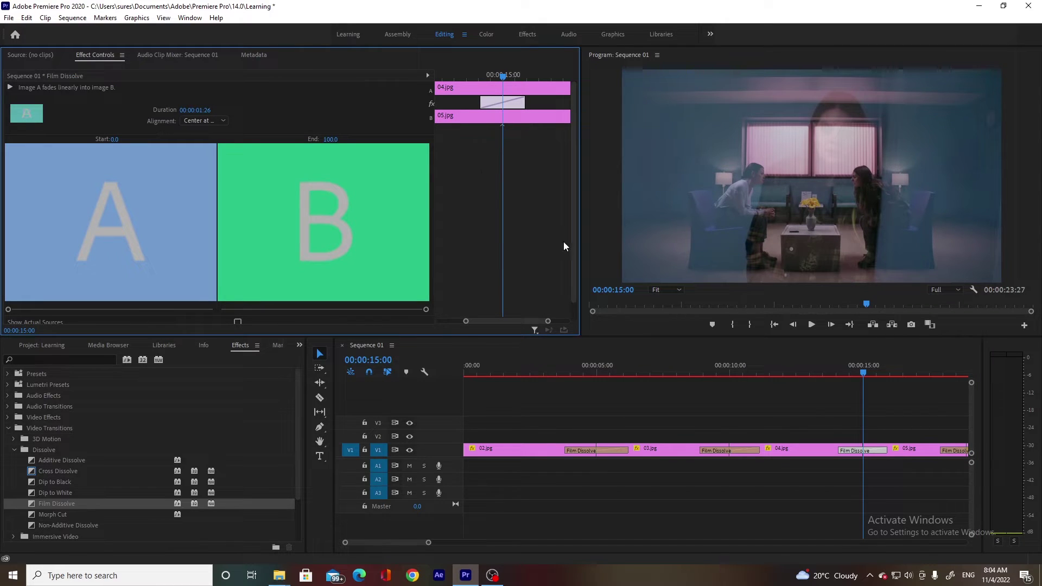
click(872, 422)
click(896, 449)
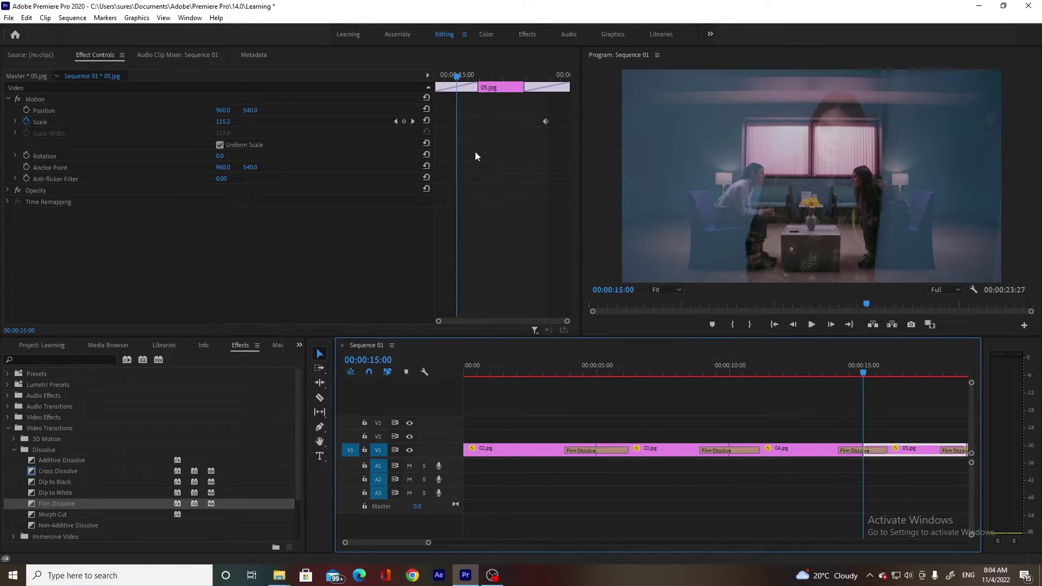
drag(545, 121, 569, 126)
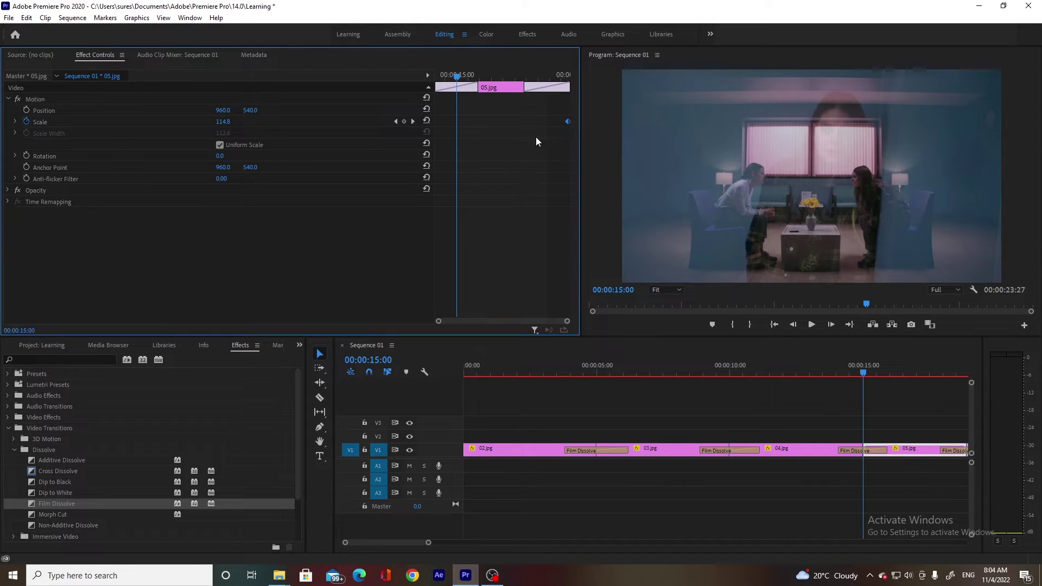
Move the starting Scale and Rotation keyframes of 06.jpg to the beginning of its incoming dissolve.
click(898, 428)
key(Down)
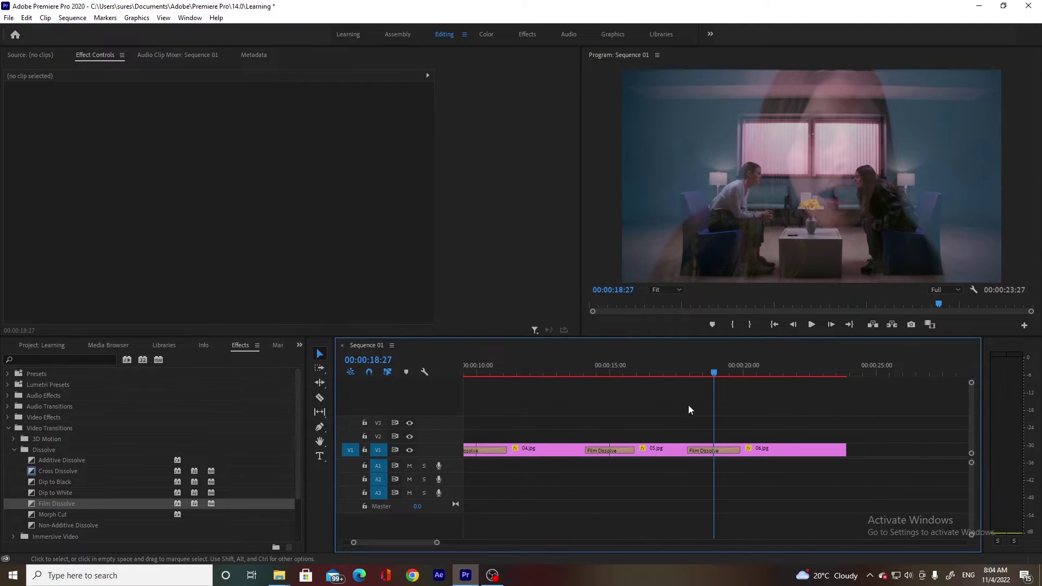
click(763, 449)
drag(478, 177, 457, 157)
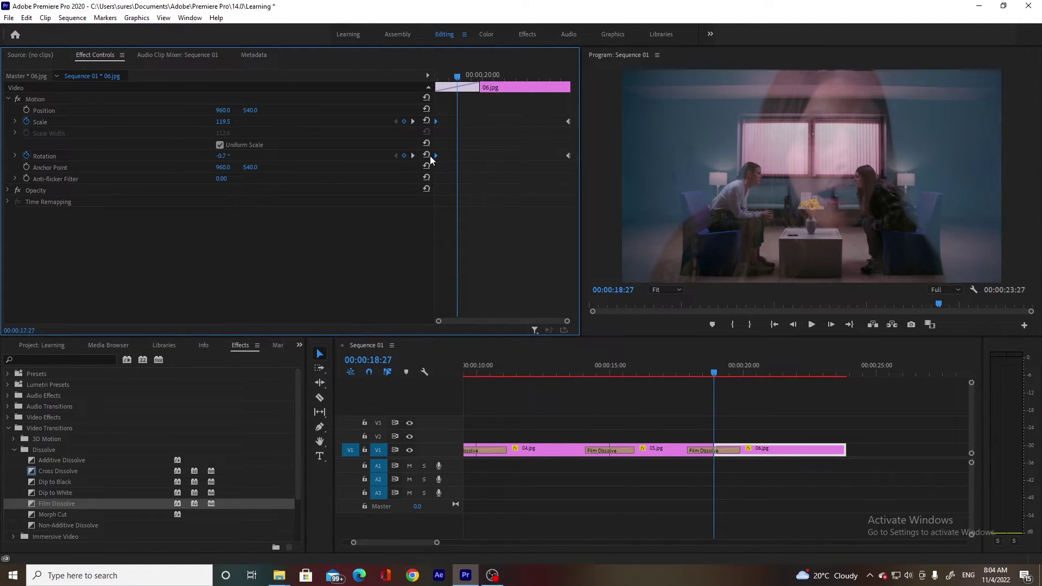
Review the Scale animation of 05.jpg across its dissolves and return the playhead to the start of the sequence.
click(664, 455)
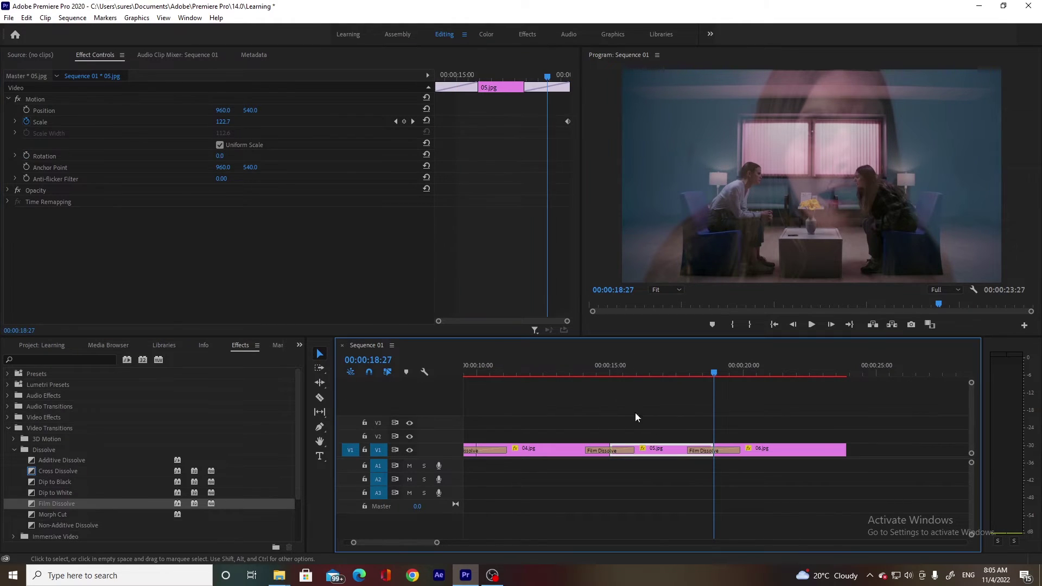
click(568, 121)
key(Left)
key(Left)
key(Left)
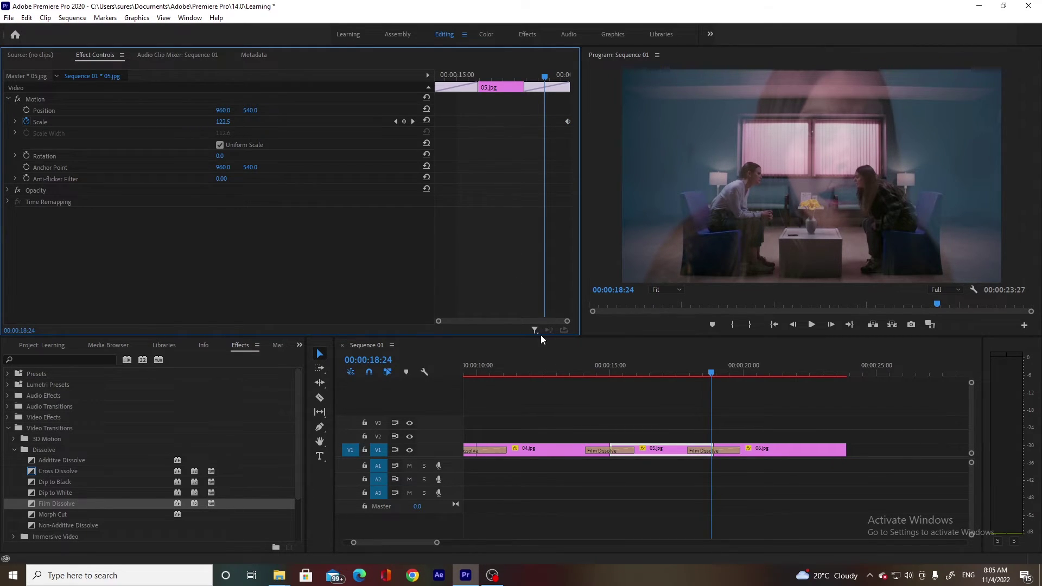
click(628, 375)
drag(627, 379, 646, 392)
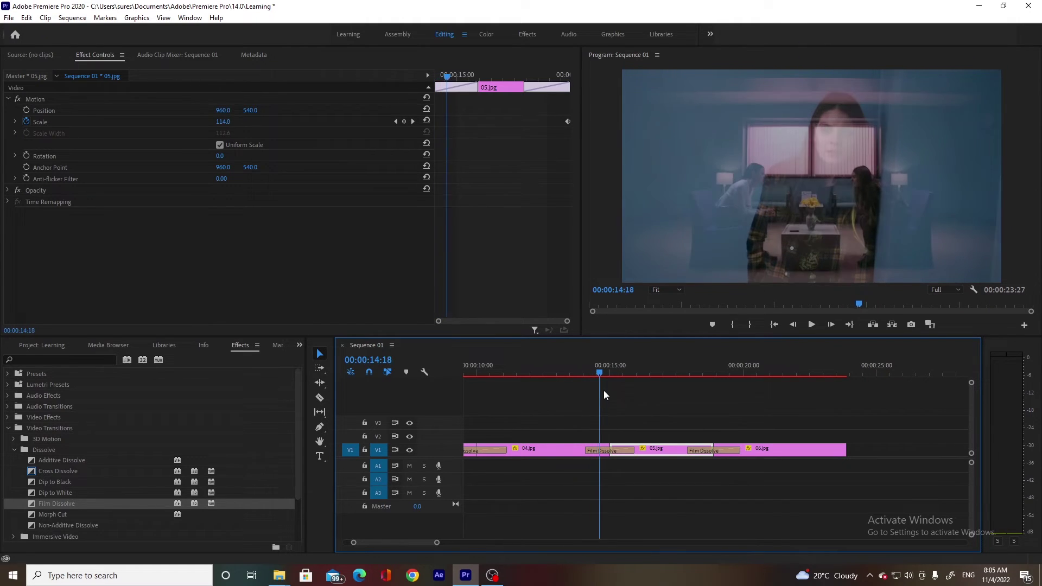
key(minus)
key(minus)
key(minus)
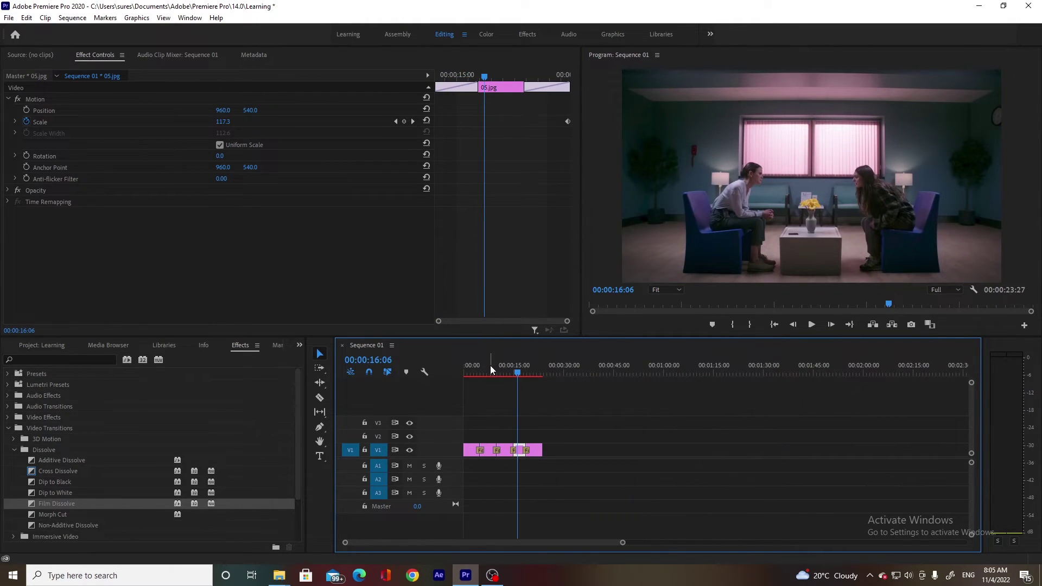
drag(490, 369, 465, 399)
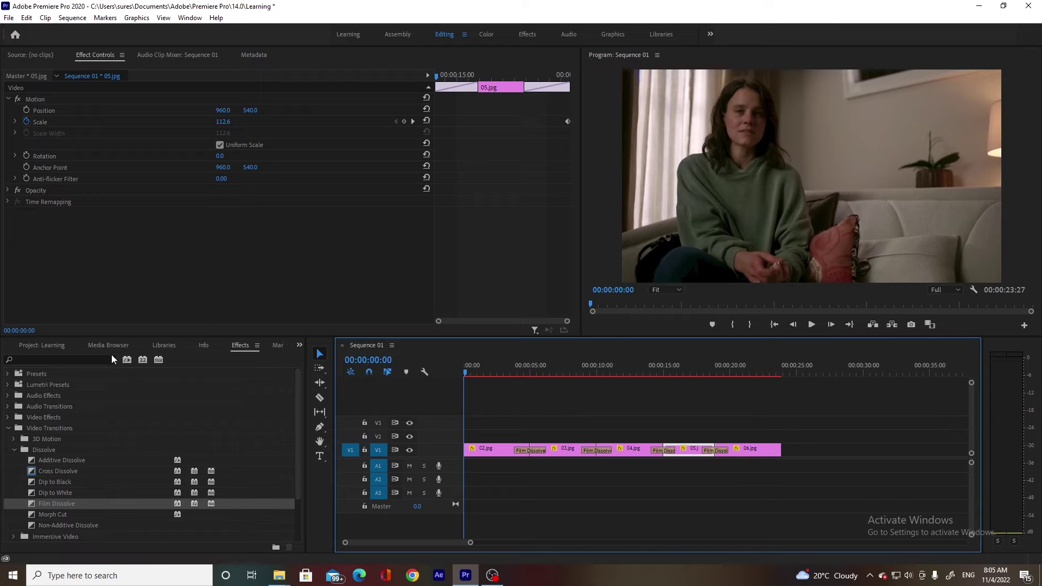
Import AMF 05. Solace.mp3 from the Synopsis folder and place it on audio track A1 at the start of the sequence.
click(47, 345)
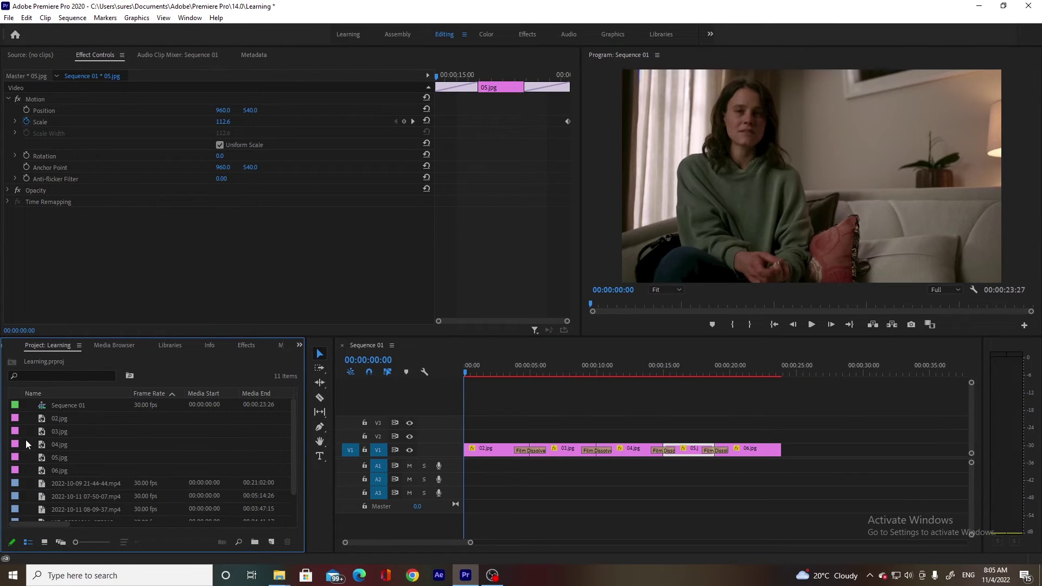
key(ctrl+i)
scroll(139, 275, down, 15)
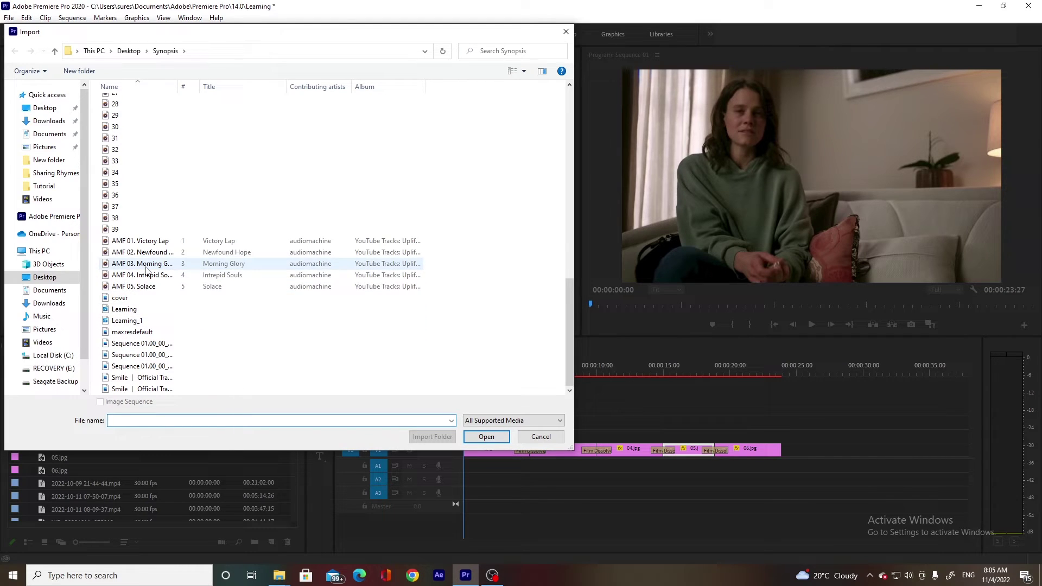
click(147, 287)
click(486, 438)
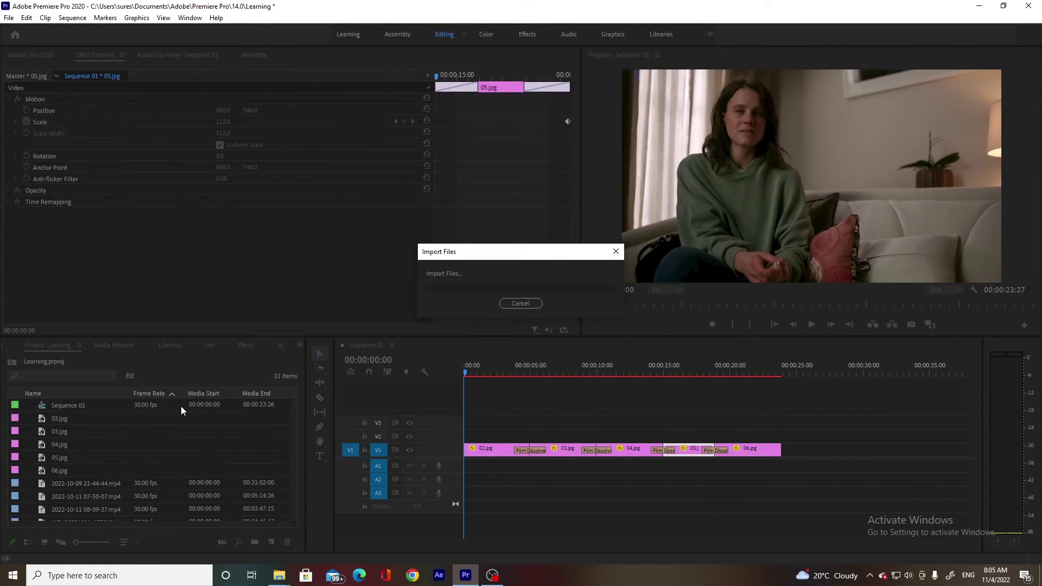
drag(36, 513, 462, 470)
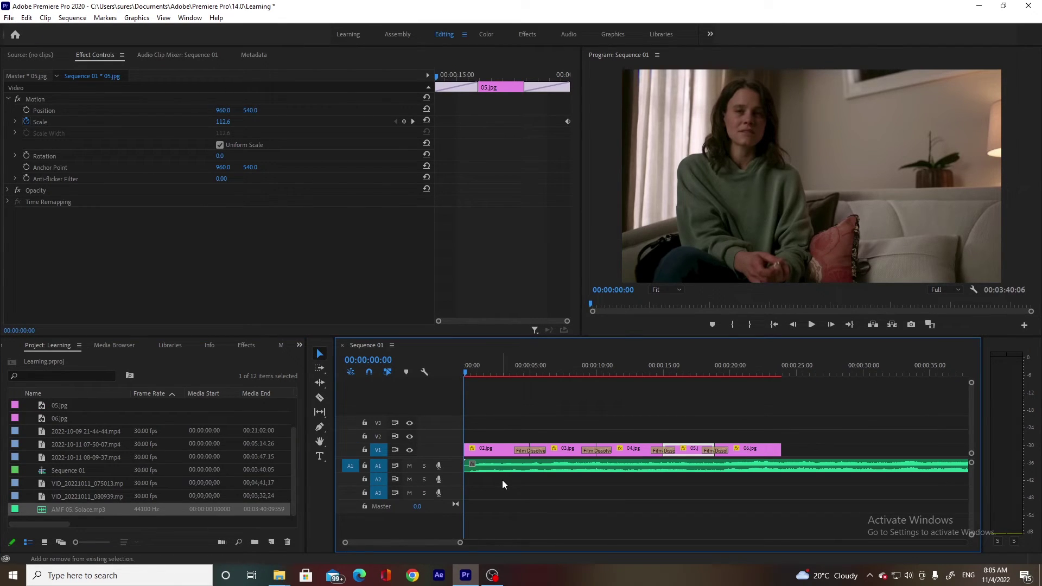
Cut the music clip on A1 at the end of 06.jpg with the Razor tool and delete the excess.
key(shift+equal)
key(minus)
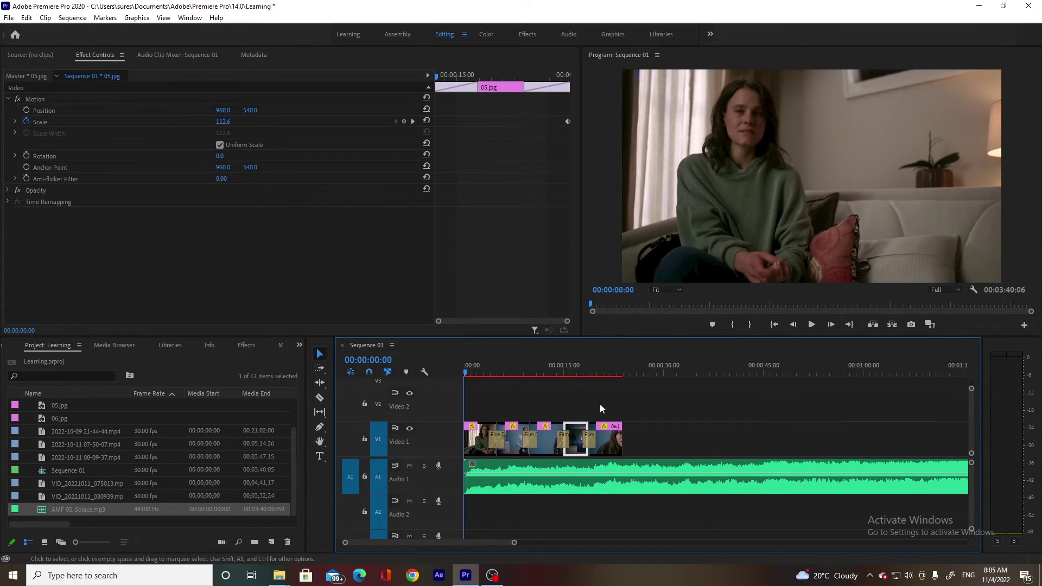
key(c)
click(623, 475)
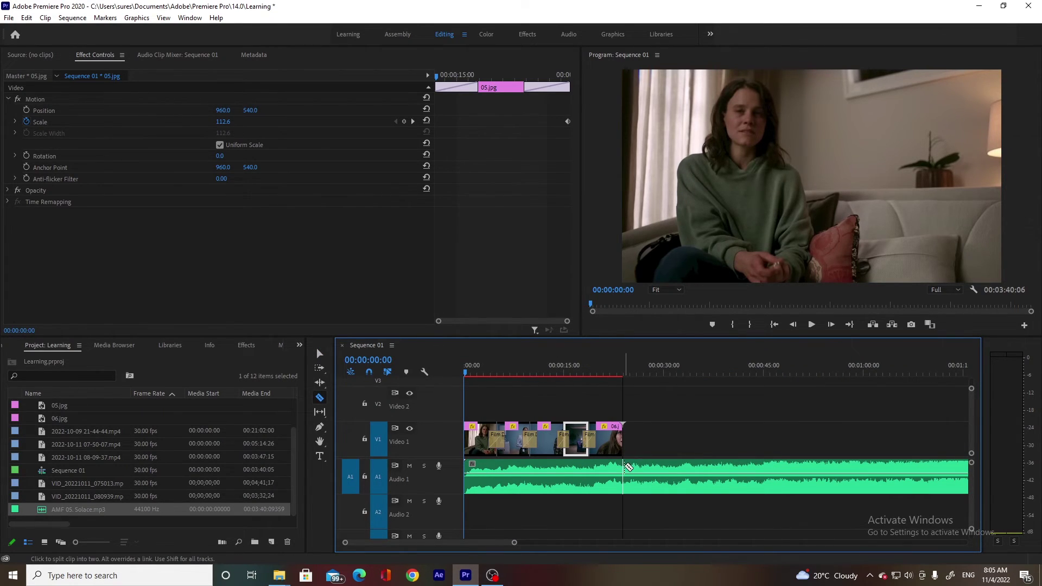
key(v)
click(648, 471)
key(Delete)
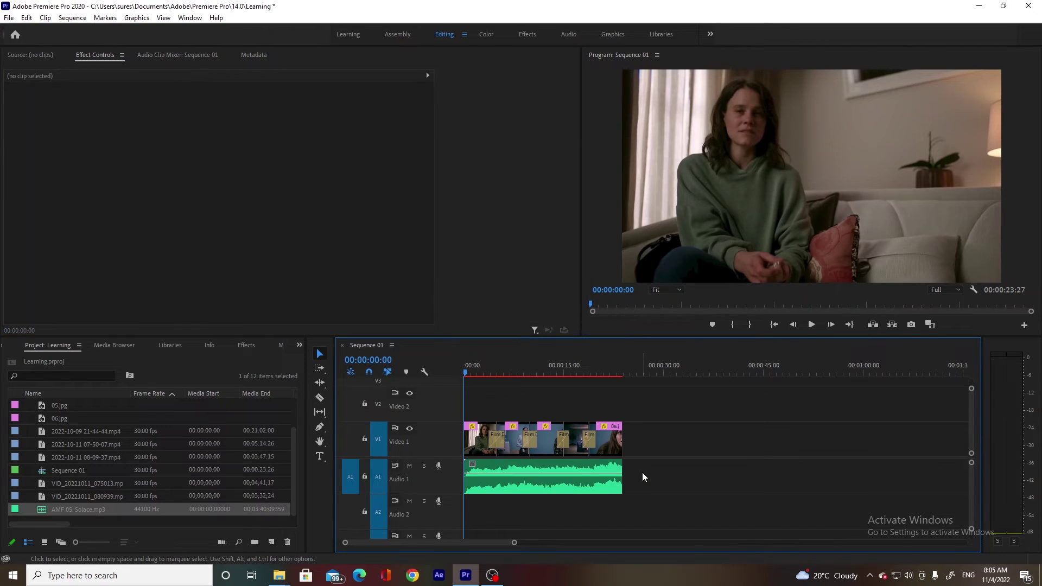
Fade out the music over about its last two seconds with two volume keyframes, lowering the final one to the bottom.
key(p)
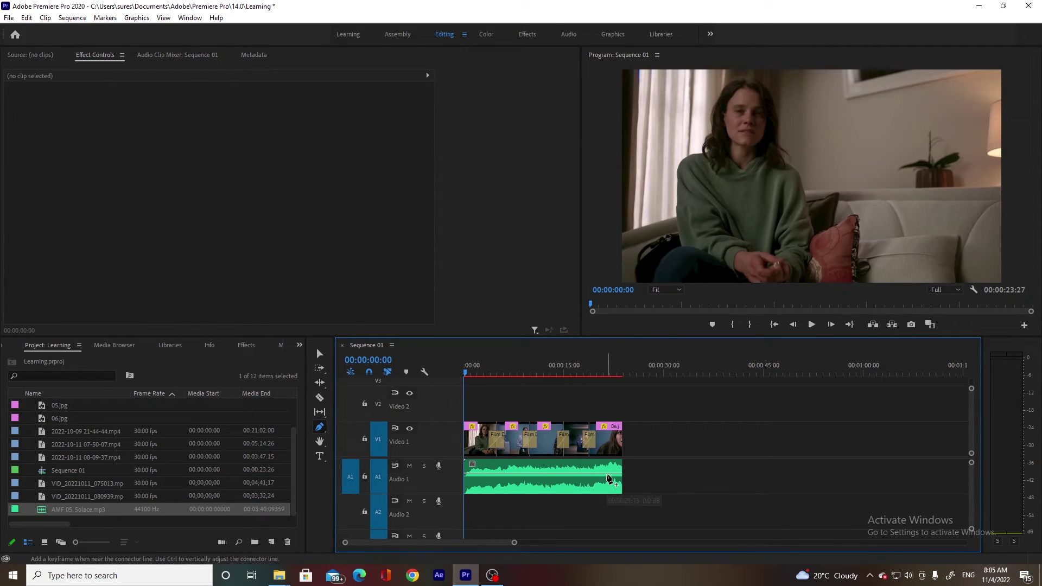
click(607, 474)
drag(619, 477, 622, 491)
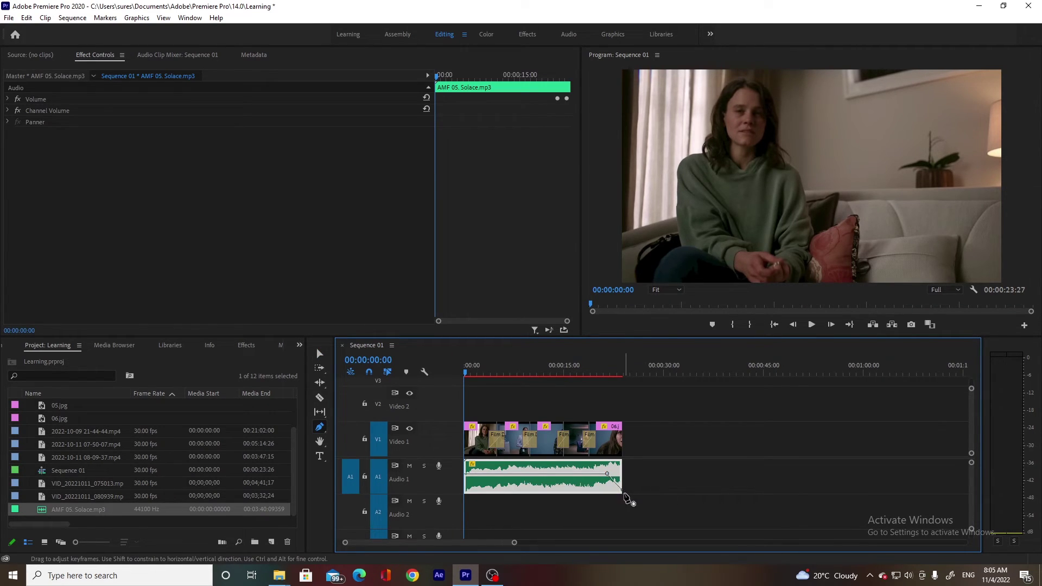
key(v)
Play back the sequence from the start to check the animated stills with the music.
drag(568, 373, 459, 402)
key(space)
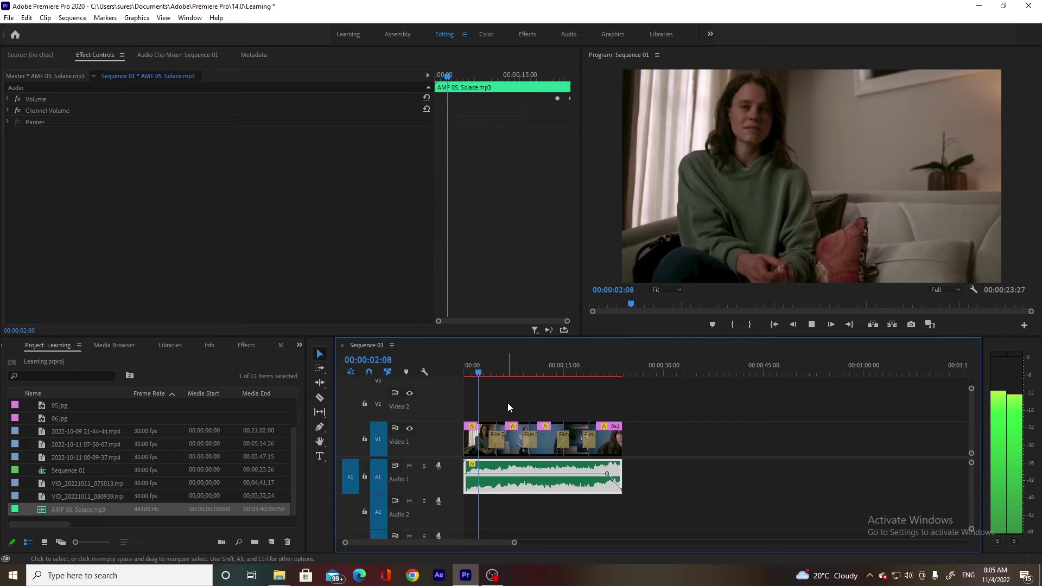
key(equal)
key(equal)
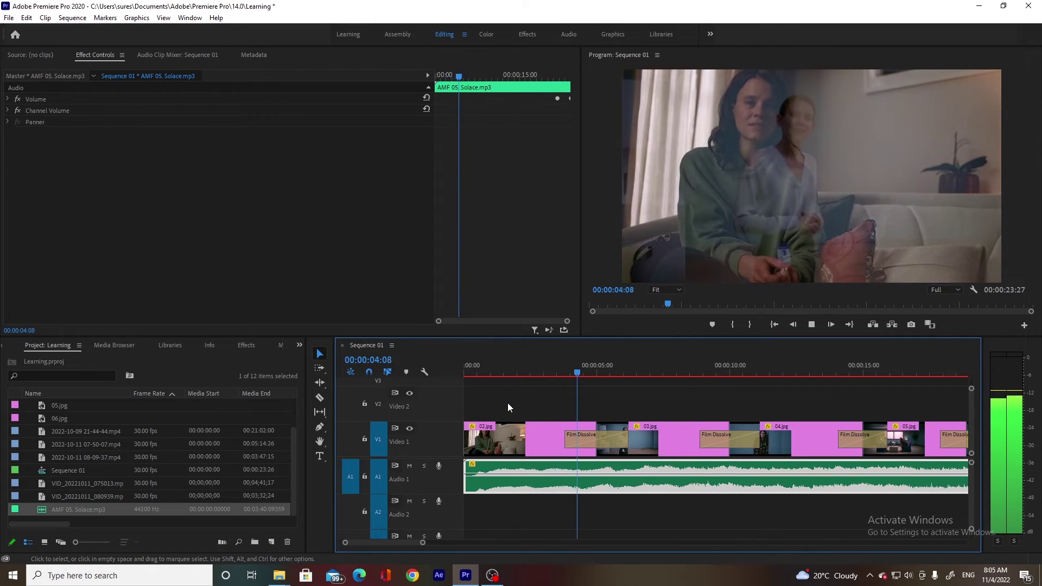
key(minus)
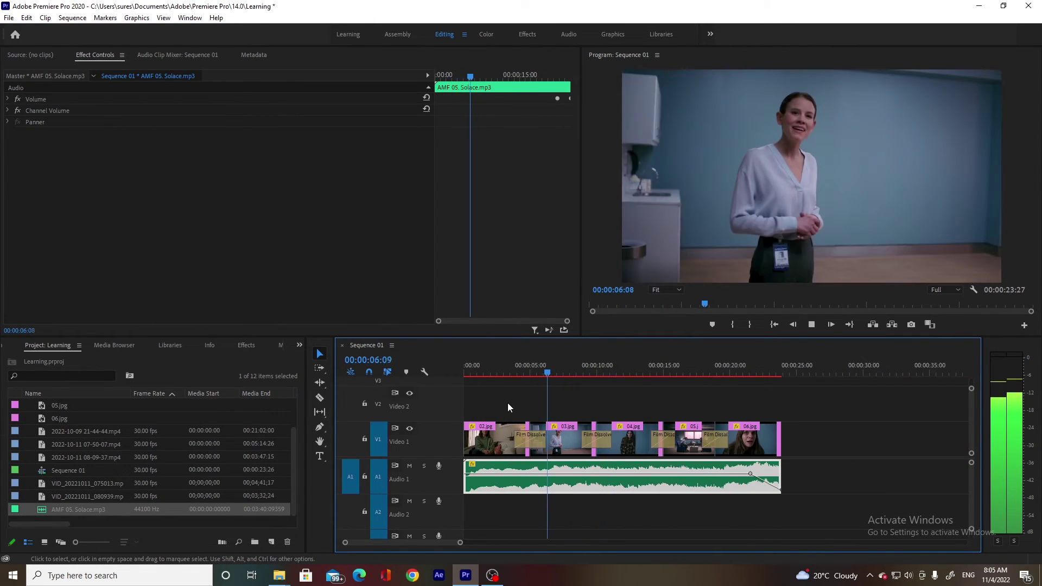
key(space)
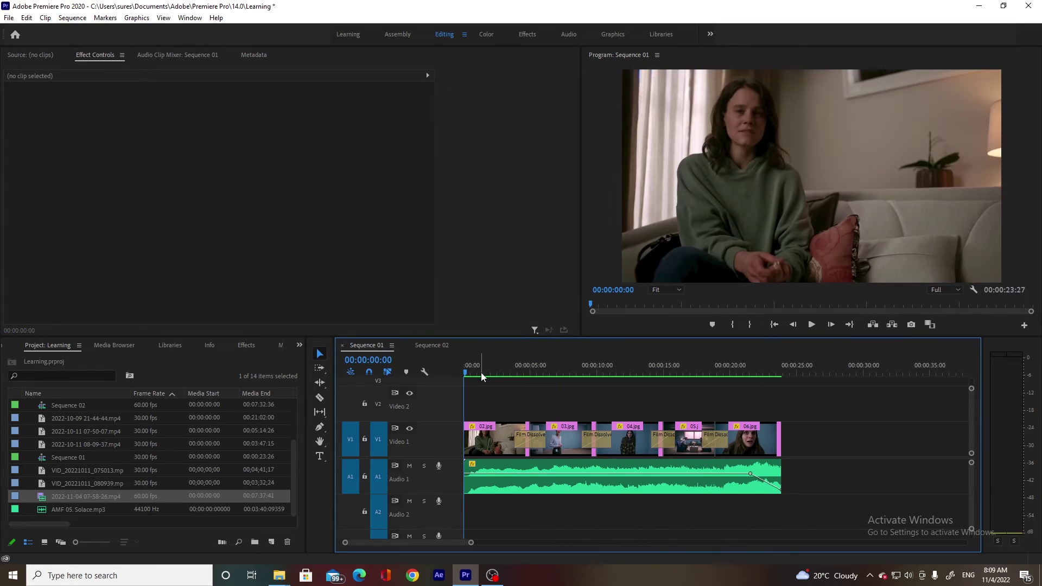
Play the rendered Sequence 01 from the beginning.
key(equal)
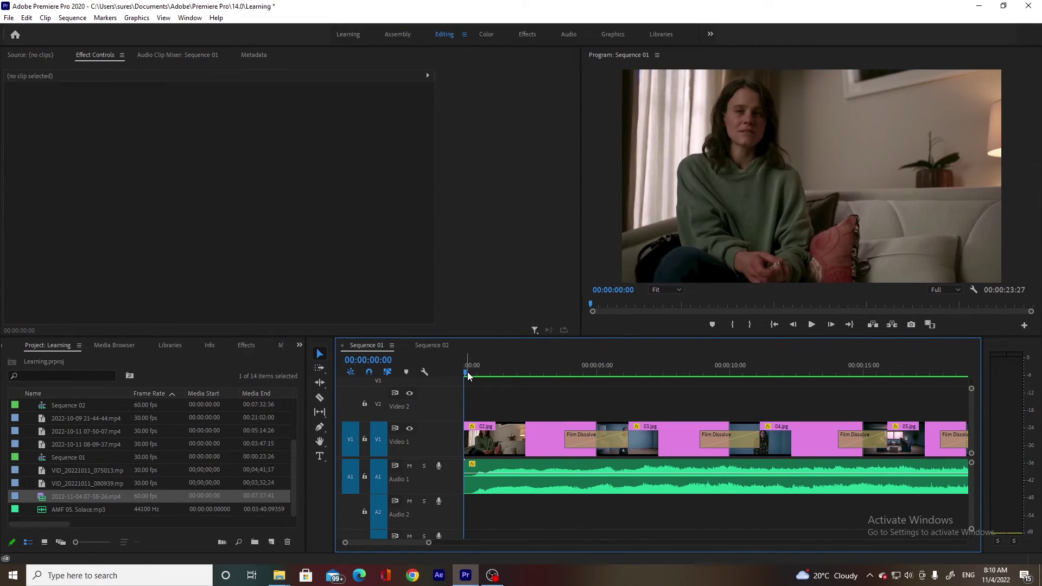
key(minus)
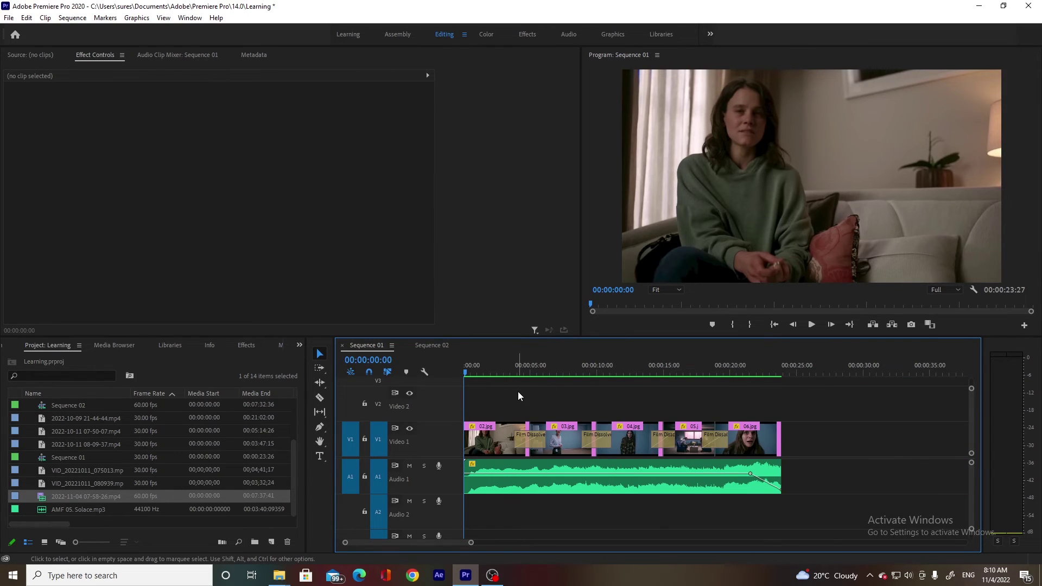
key(space)
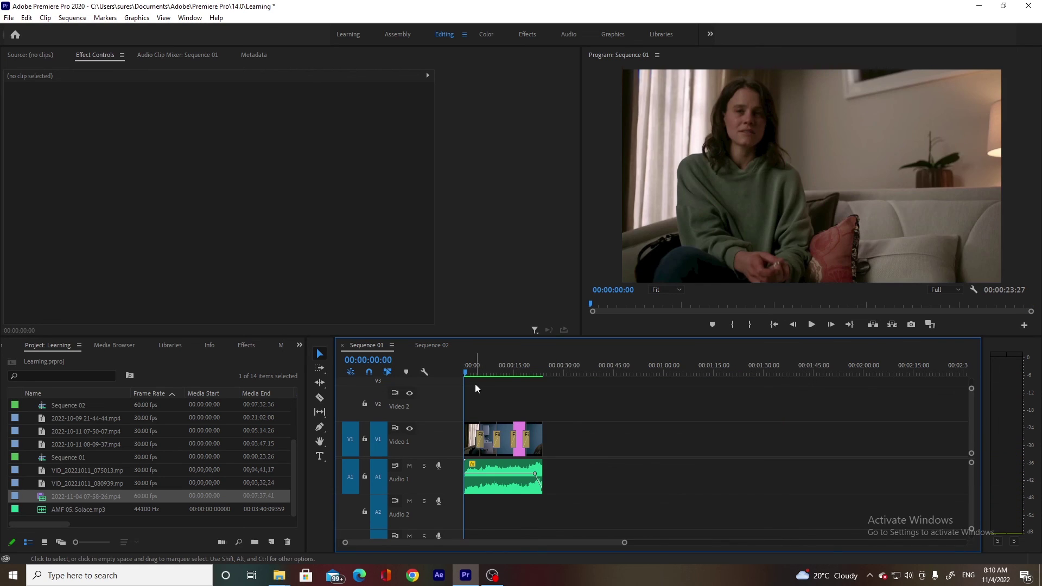
key(equal)
key(equal)
key(equal)
key(equal)
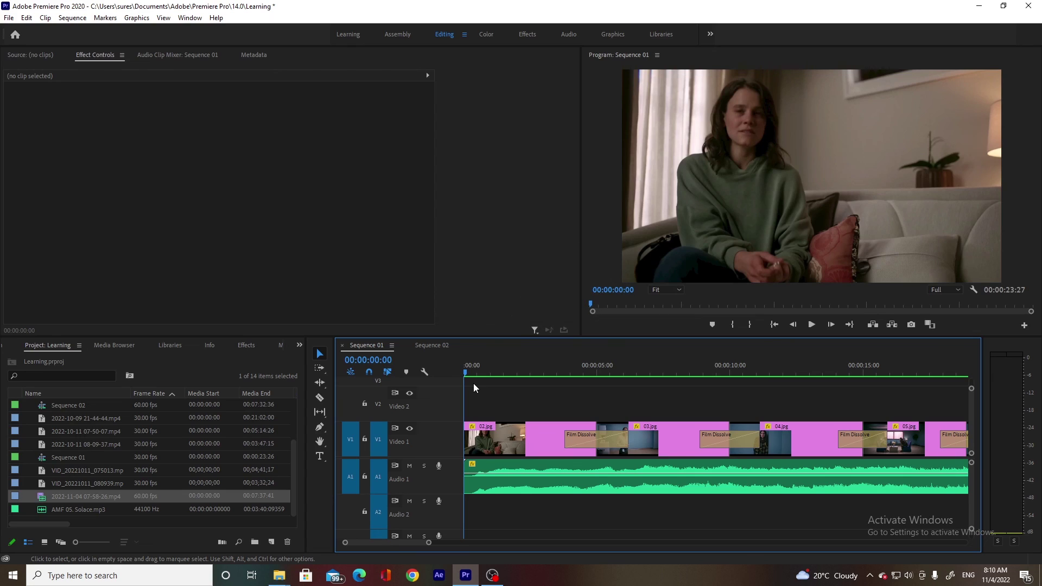
key(minus)
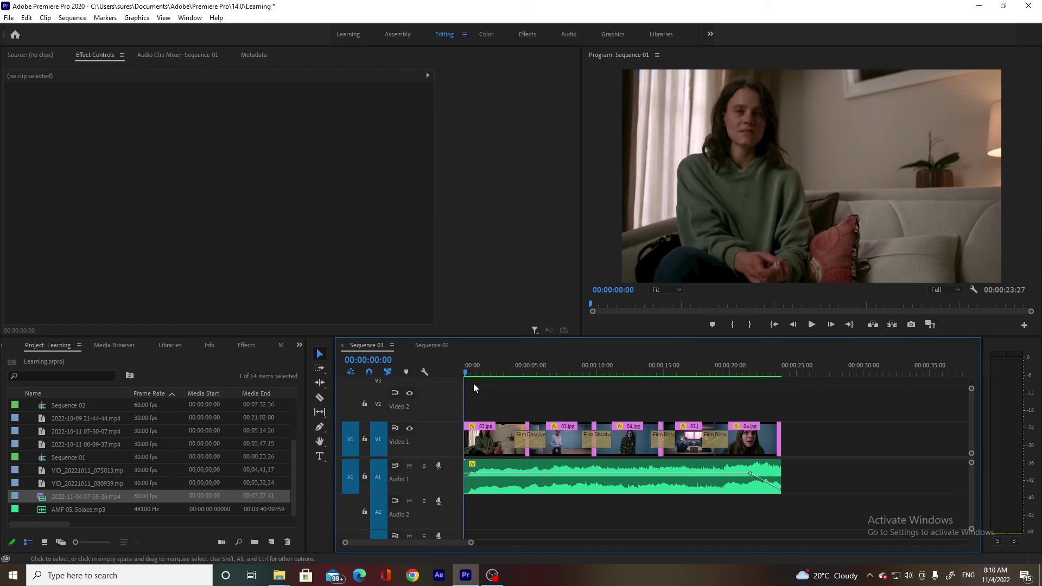